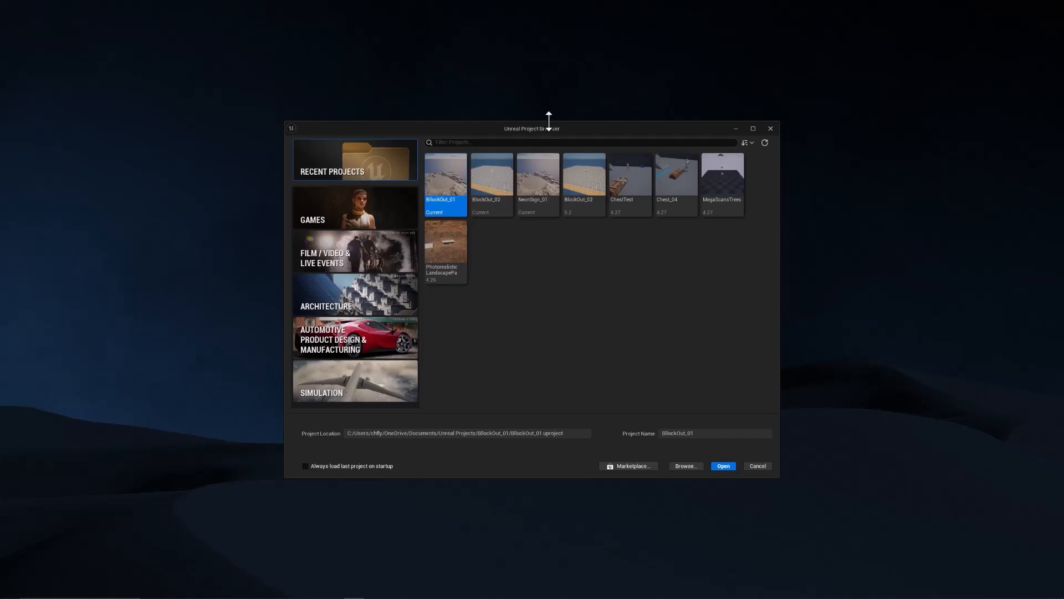
Browse the project templates for games, film and live events, architecture, automotive and product design, and simulation
drag(550, 123, 534, 121)
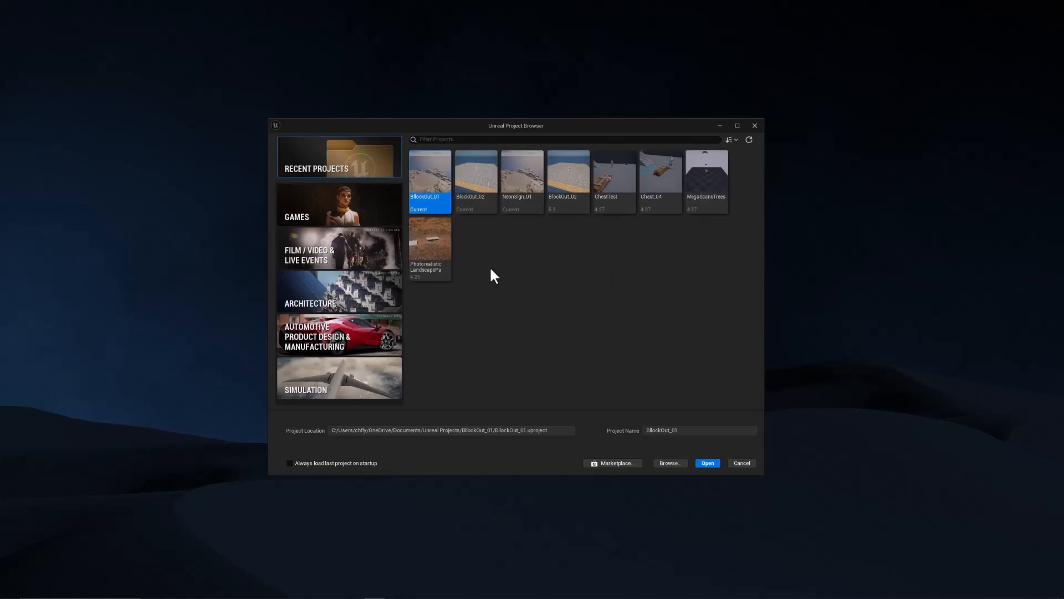
click(334, 201)
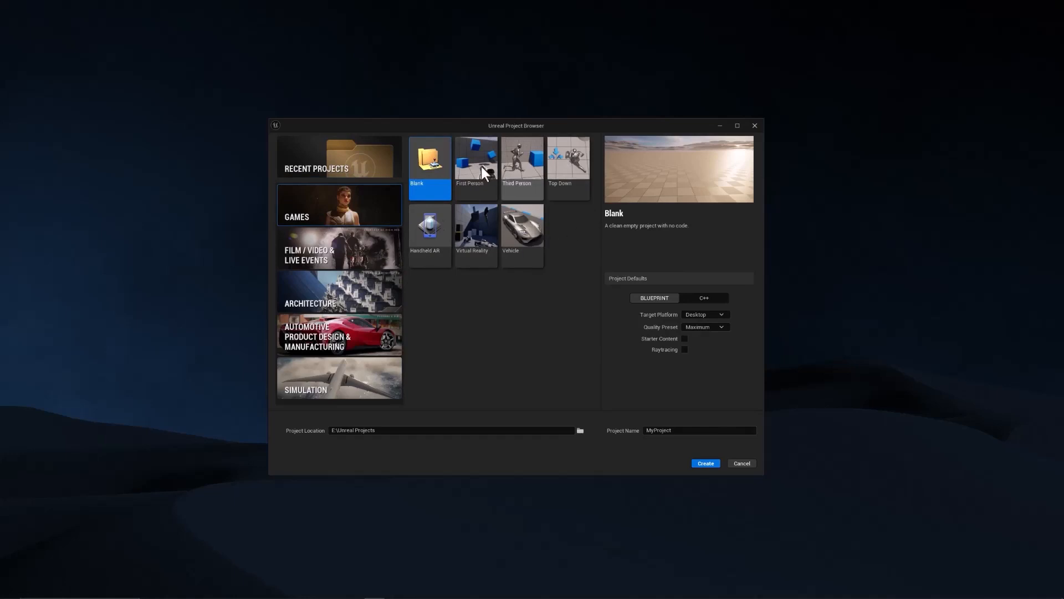
click(335, 243)
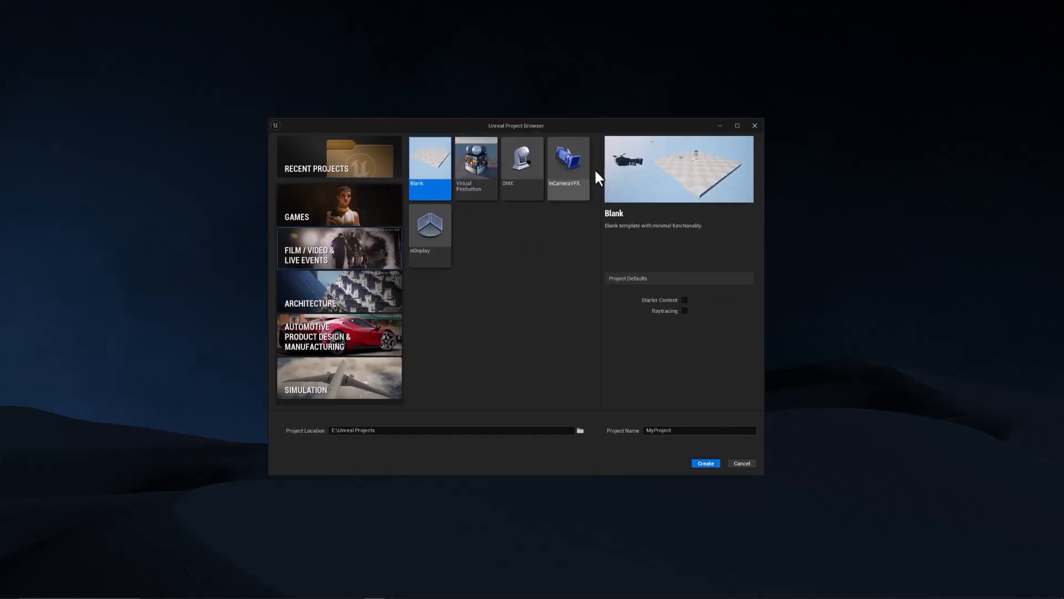
click(358, 293)
click(347, 348)
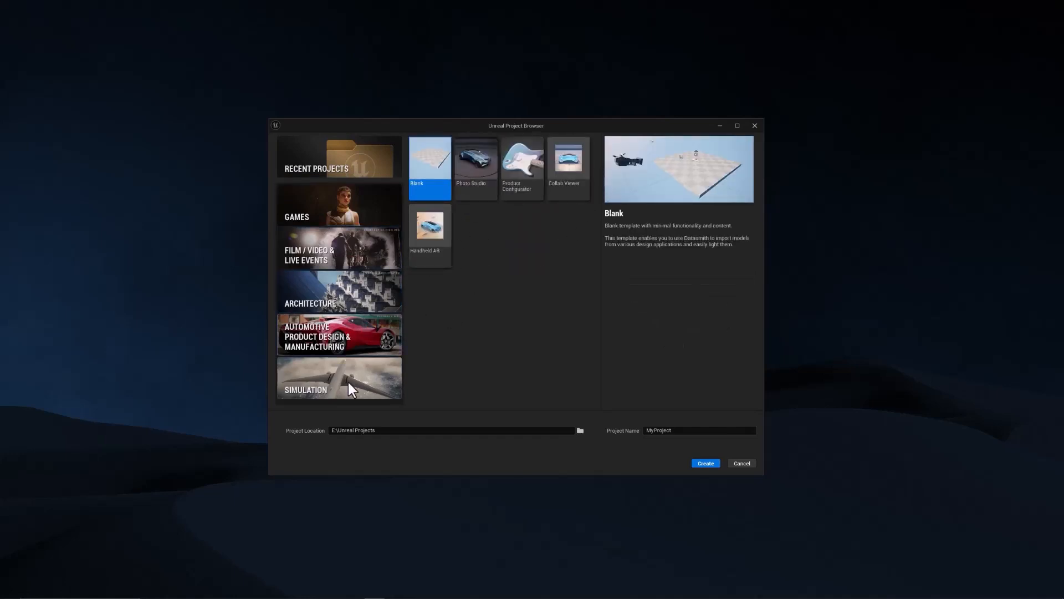
click(348, 382)
Create a blank Games project named "Neon" with Starter Content included
click(340, 211)
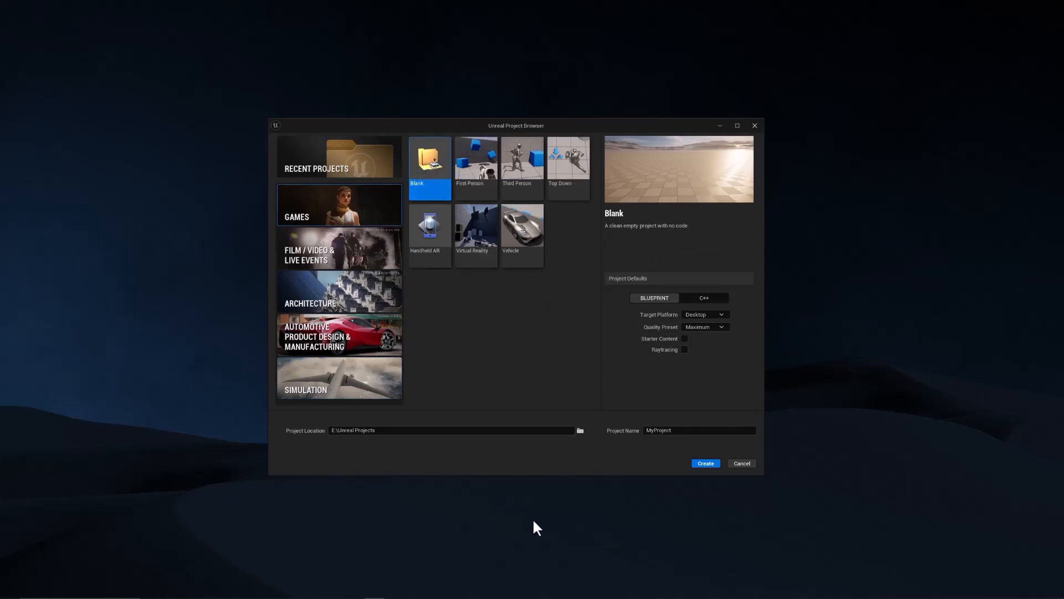
double_click(657, 431)
text(Neon)
click(685, 339)
click(706, 463)
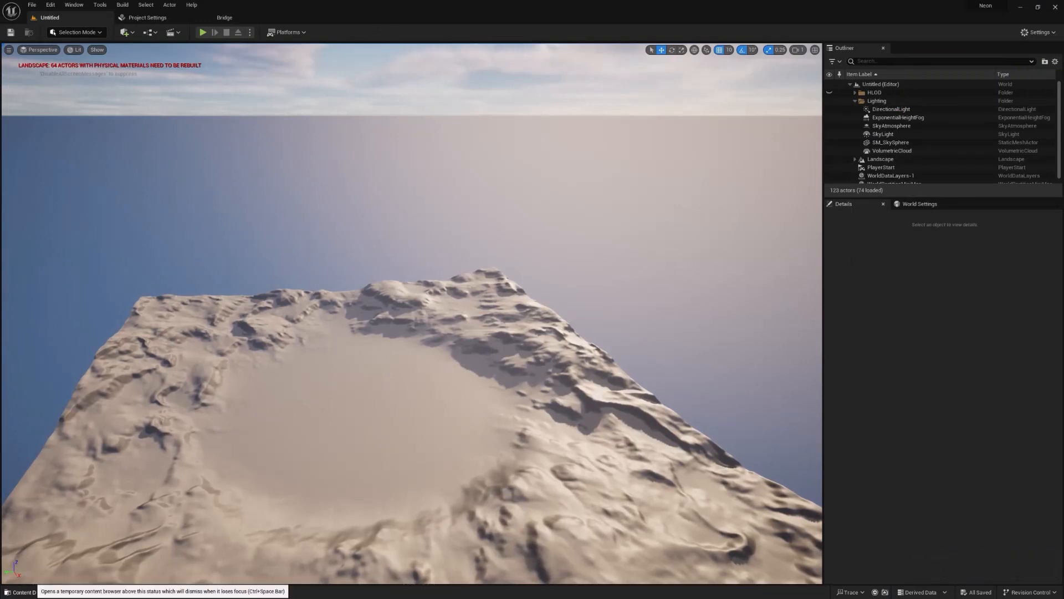
Create a new level asset named "Leve01" in the project's Content folder
click(28, 592)
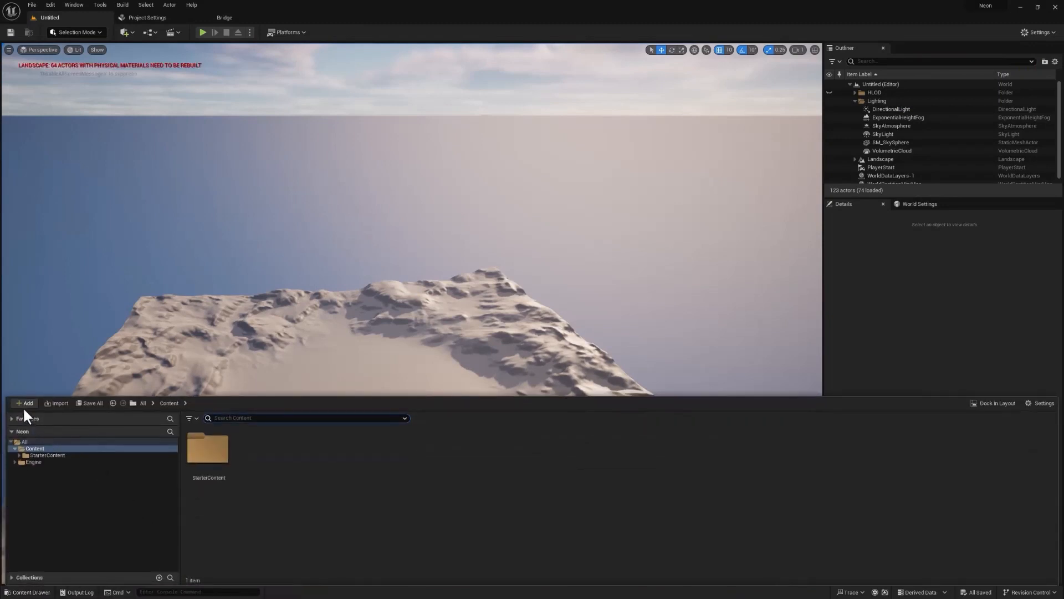
click(26, 403)
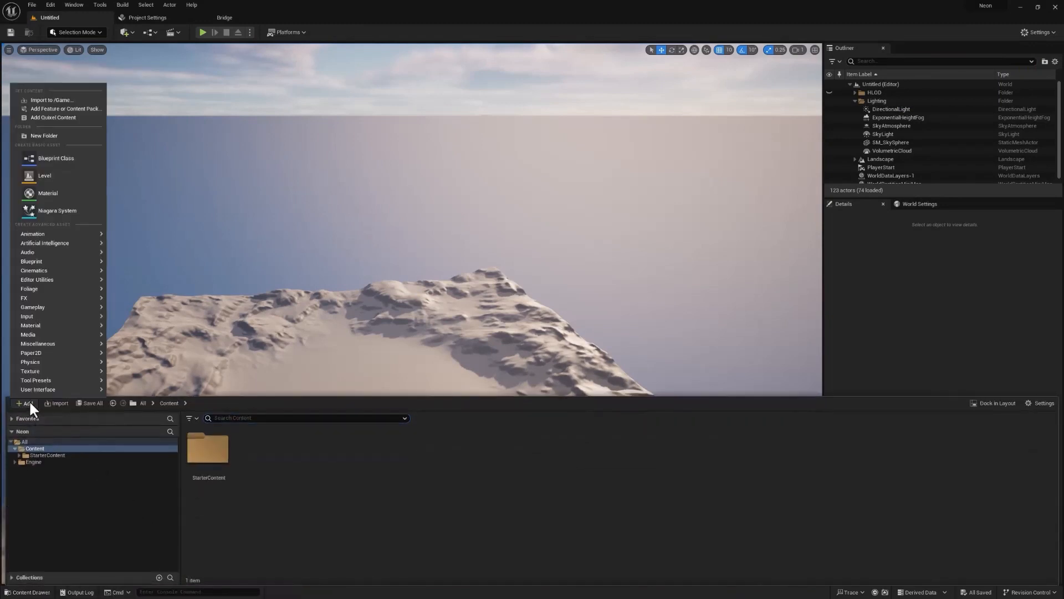
click(47, 174)
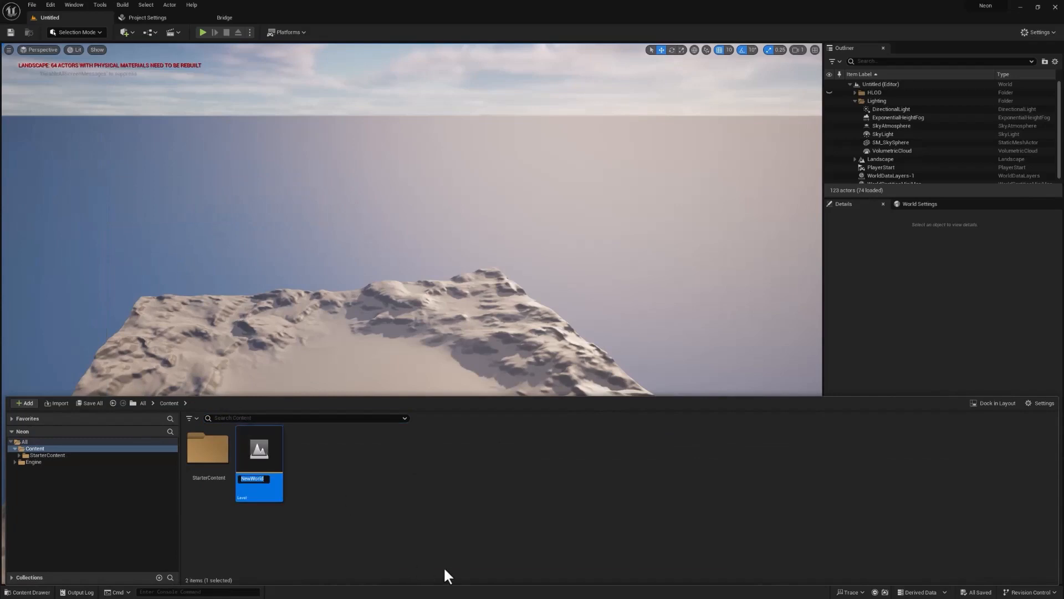
text(Level01)
key(Return)
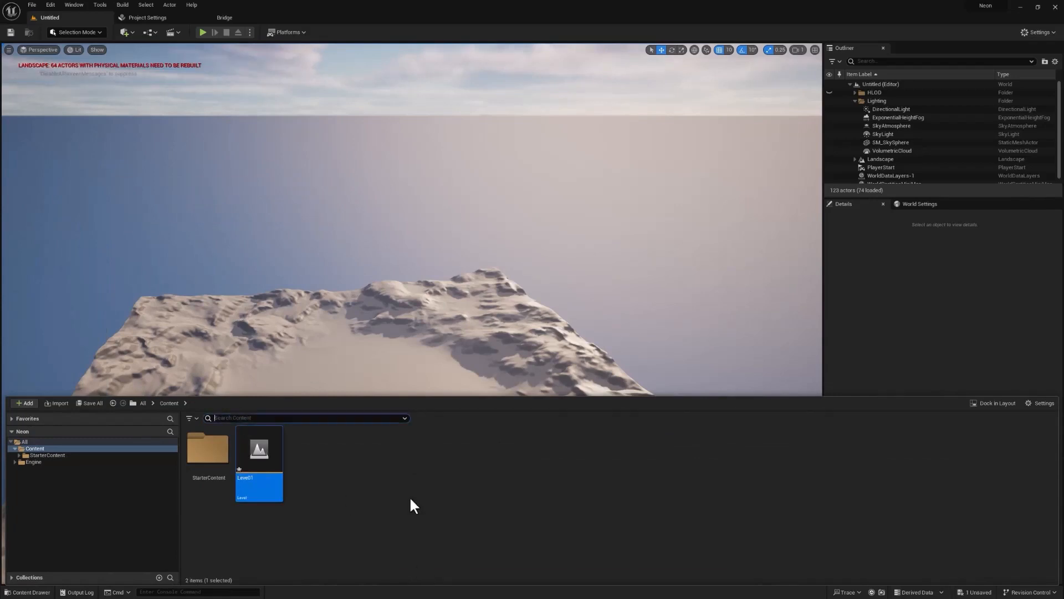
Save the new level asset and open it for editing
right_click(258, 448)
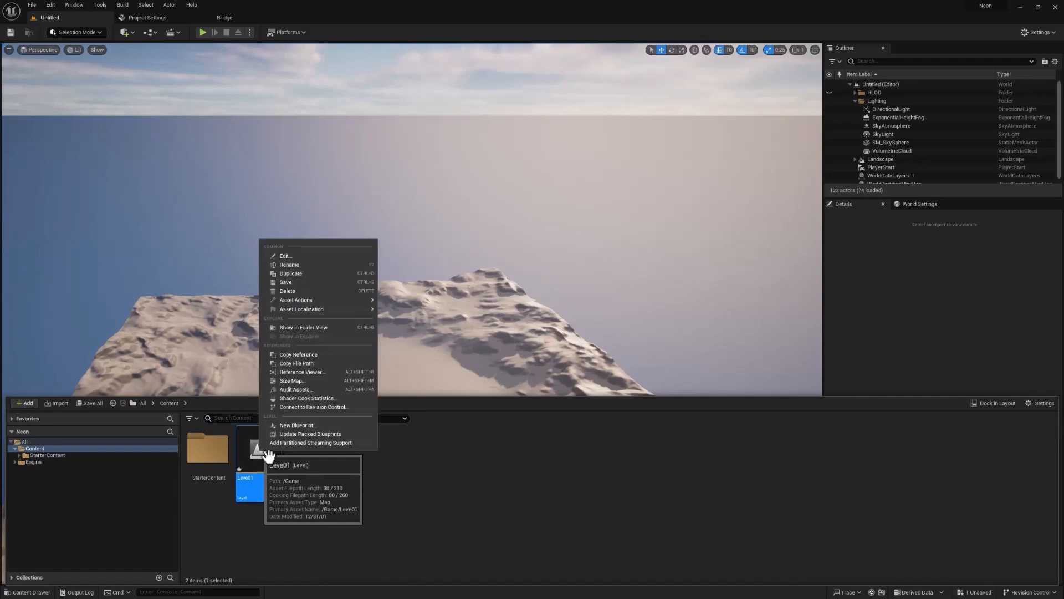
click(311, 281)
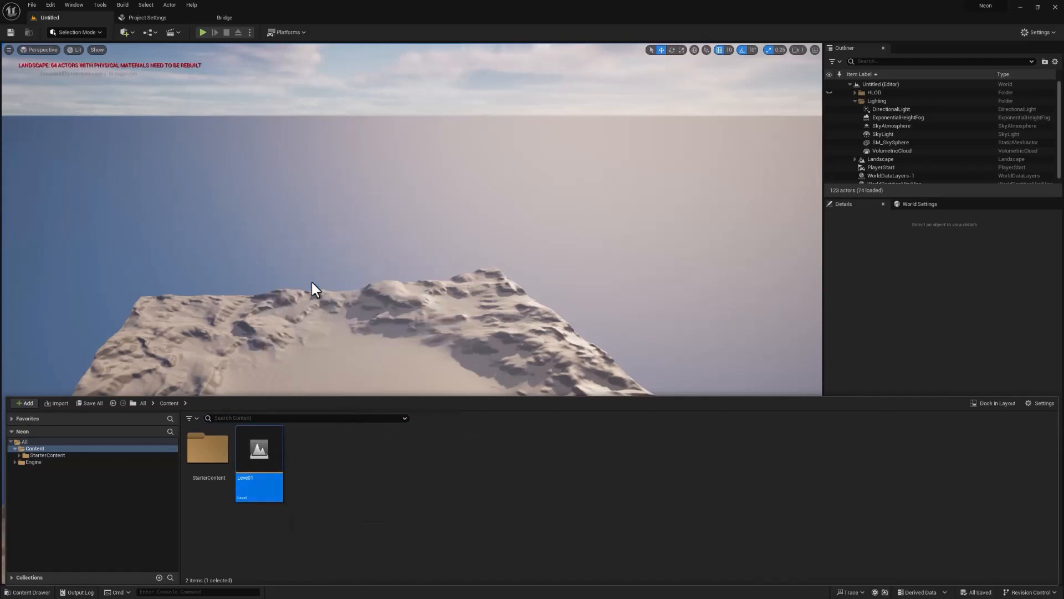
double_click(256, 446)
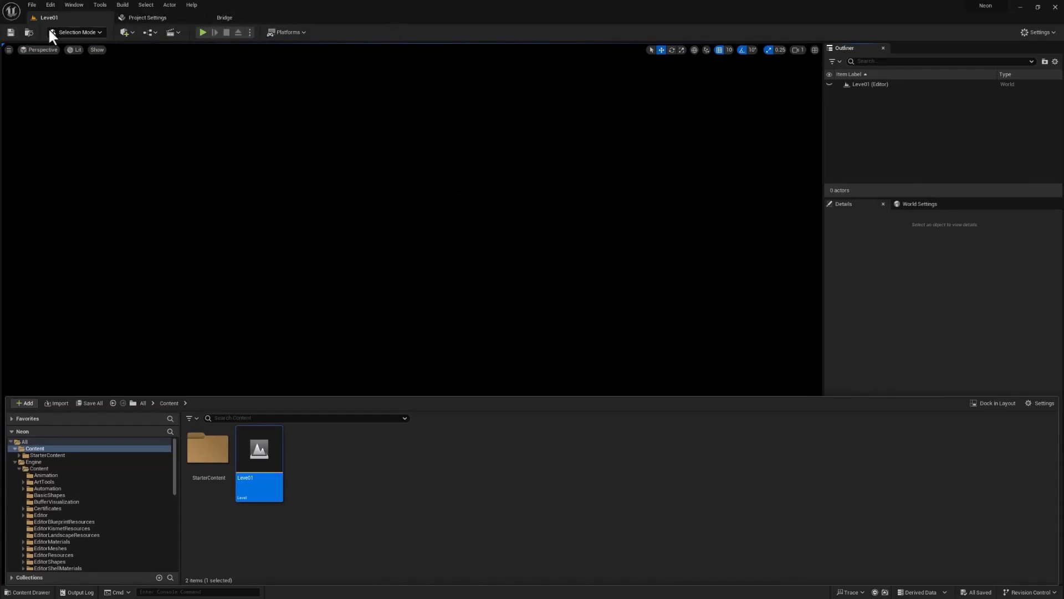
Add a Directional Light and a Sky Light to the empty level
click(133, 32)
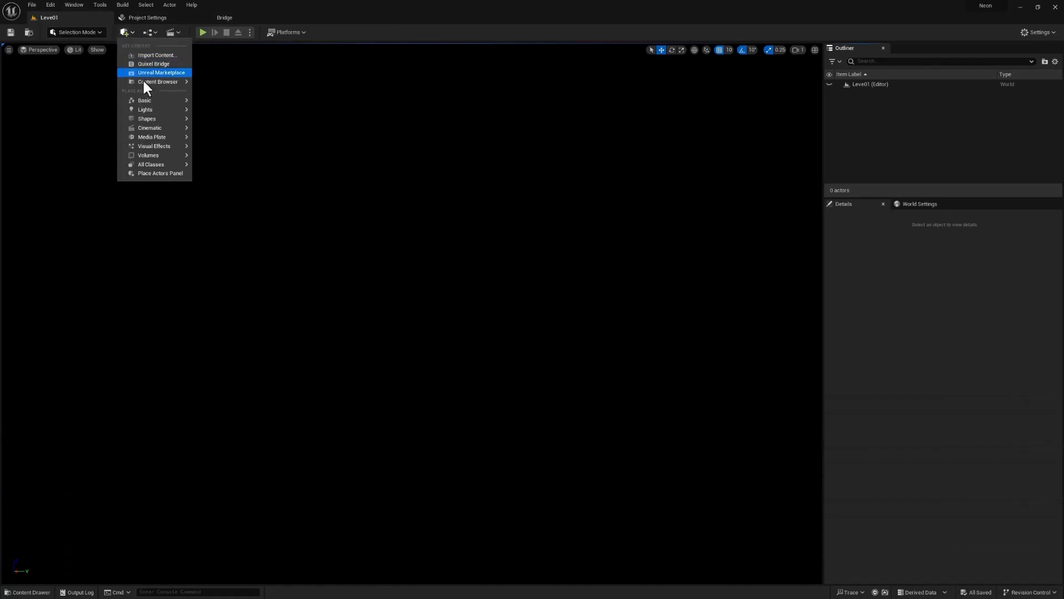
mouse_move(160, 109)
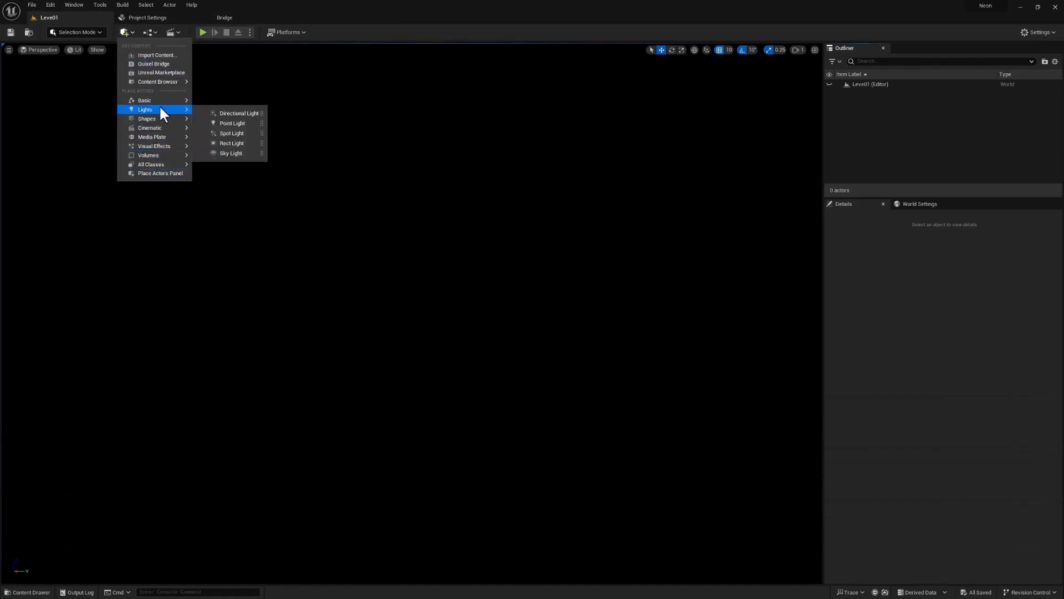
click(252, 114)
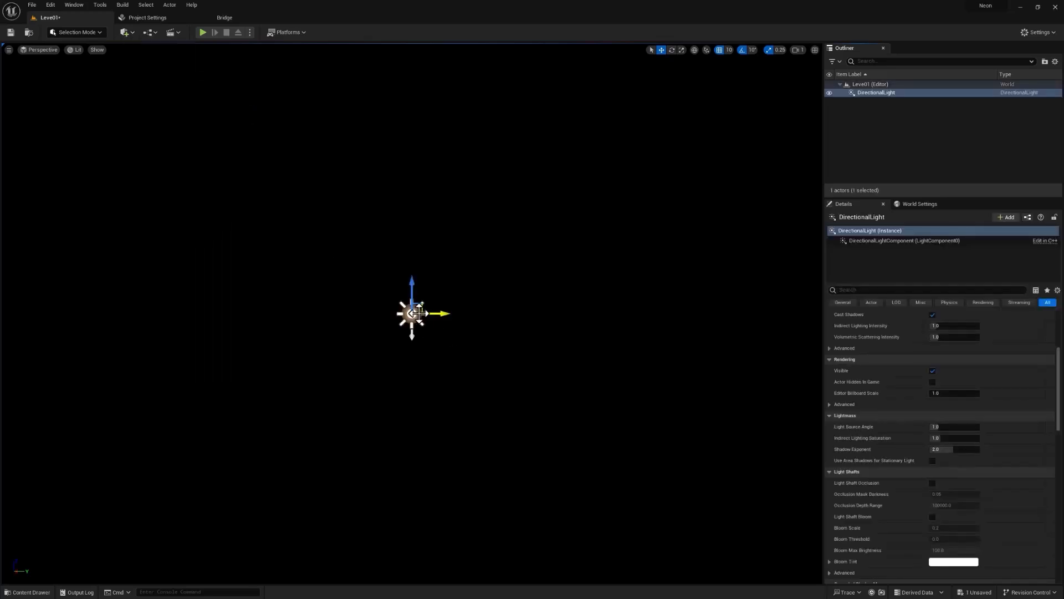
click(132, 32)
mouse_move(158, 113)
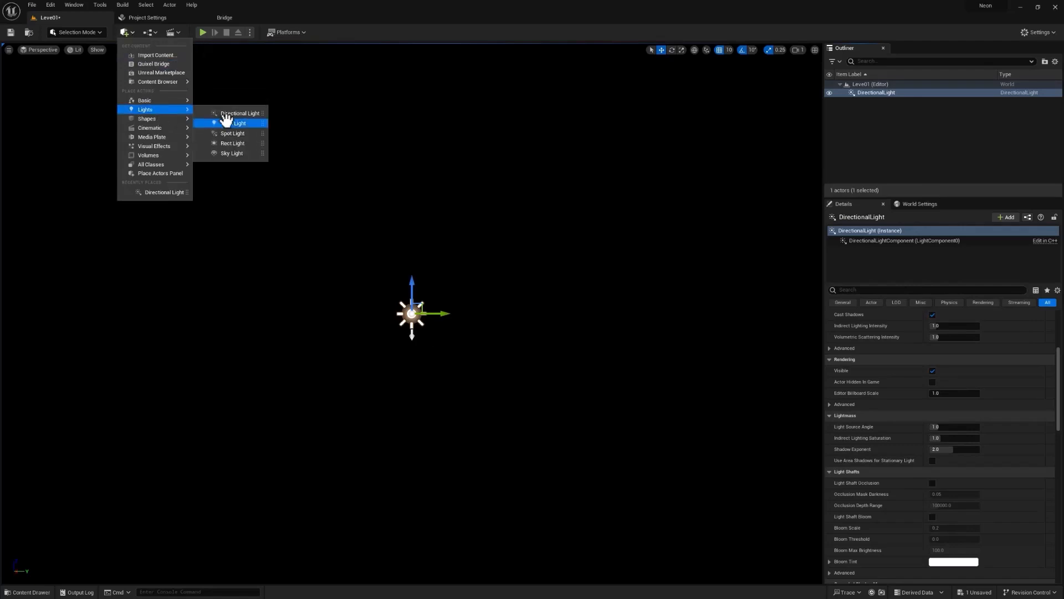
click(240, 153)
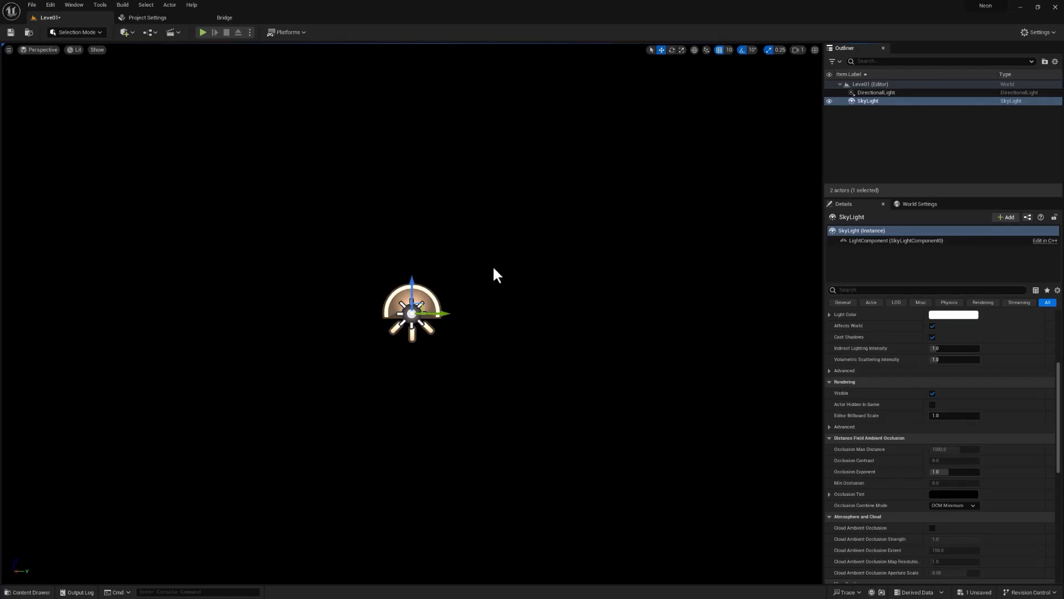
Add a Sky Atmosphere and a Volumetric Cloud to the level
click(133, 34)
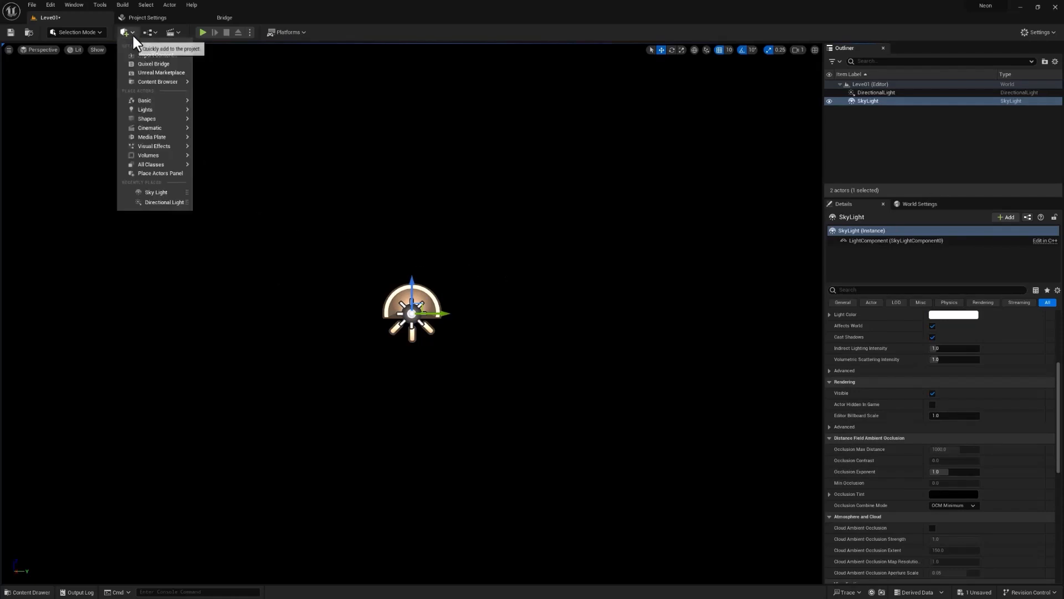
mouse_move(172, 147)
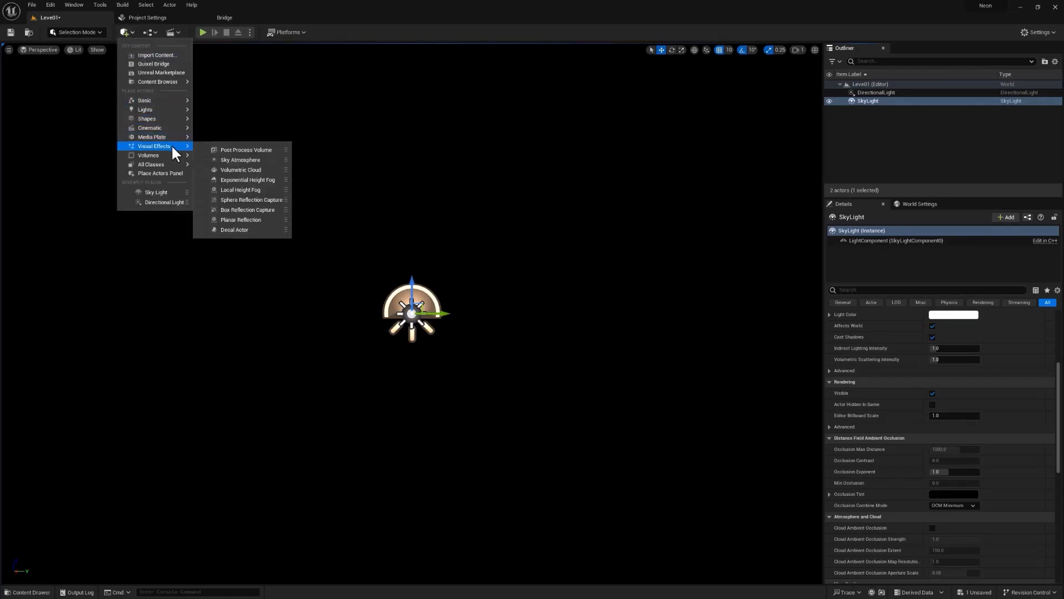
click(267, 160)
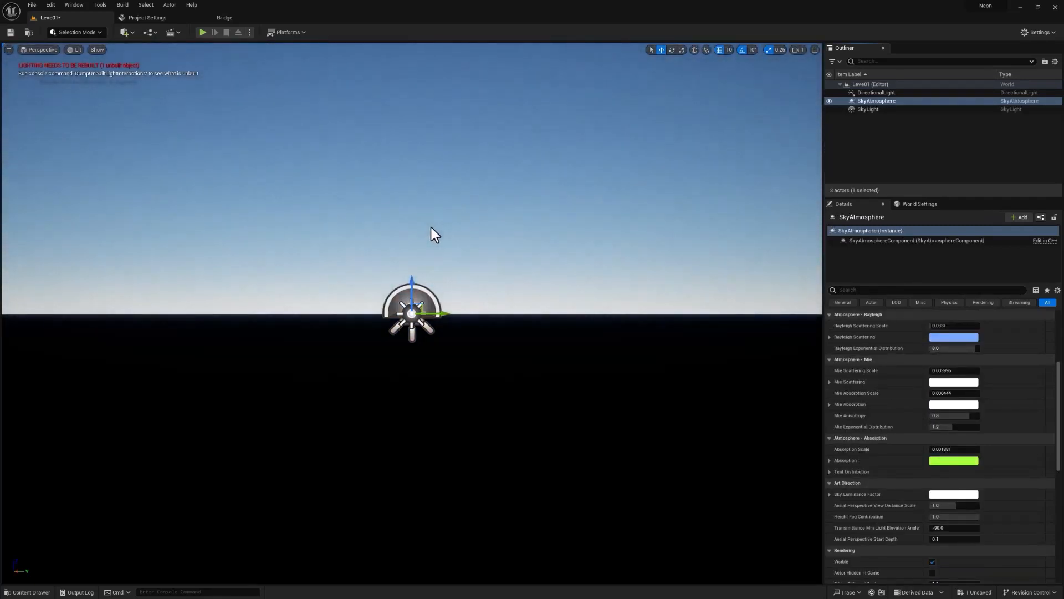
click(127, 33)
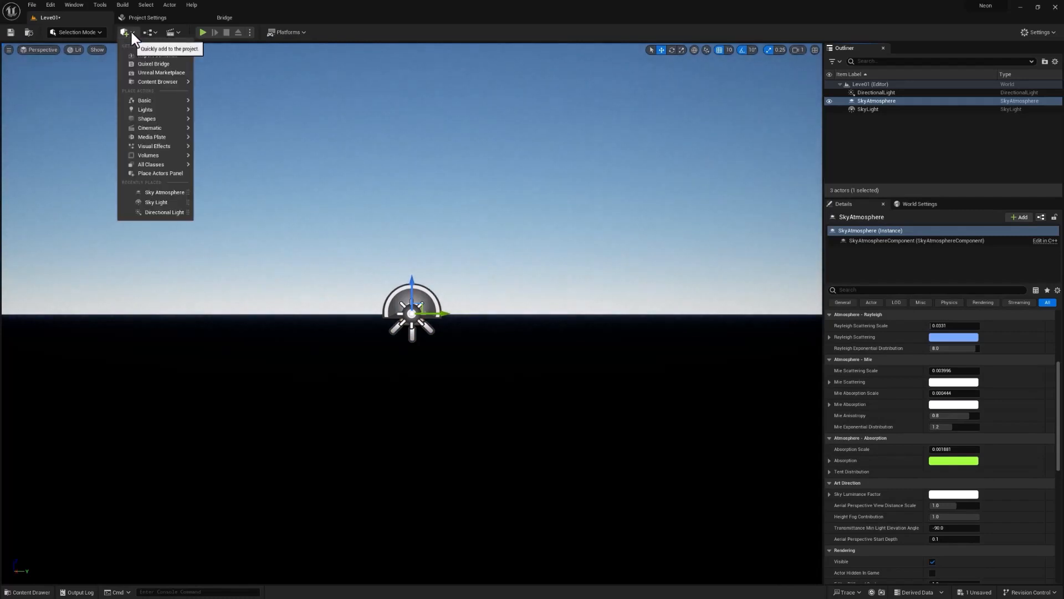
mouse_move(164, 148)
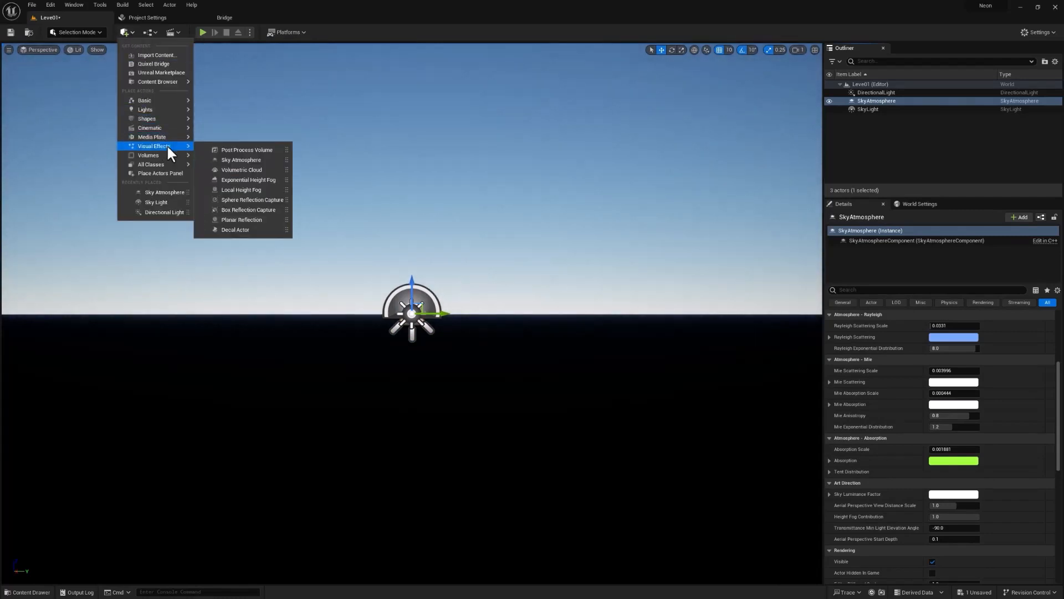
click(262, 170)
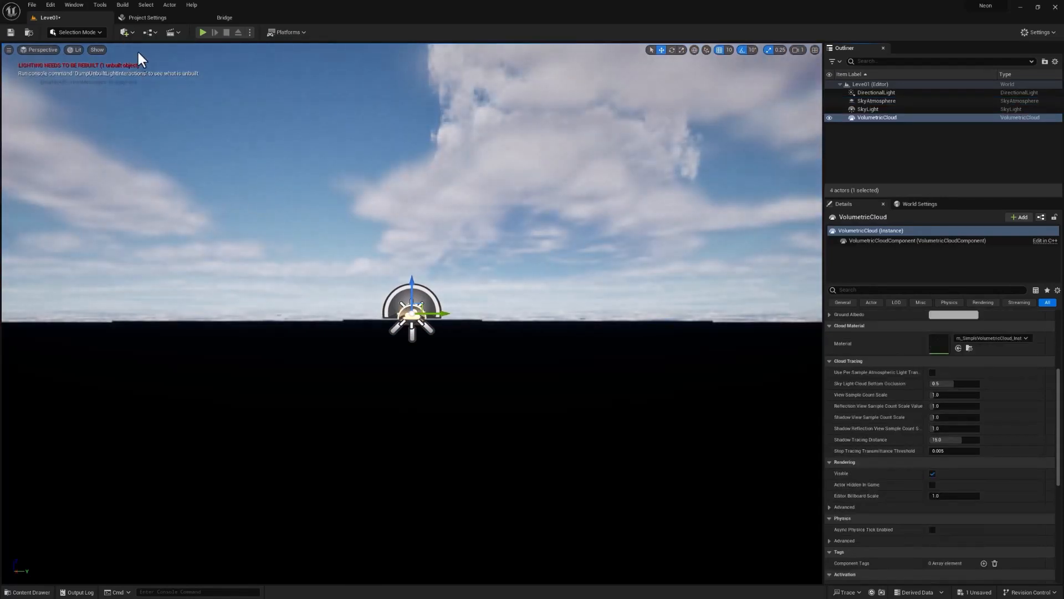
Add an Exponential Height Fog and a Sphere Reflection Capture to the level
click(127, 31)
mouse_move(161, 145)
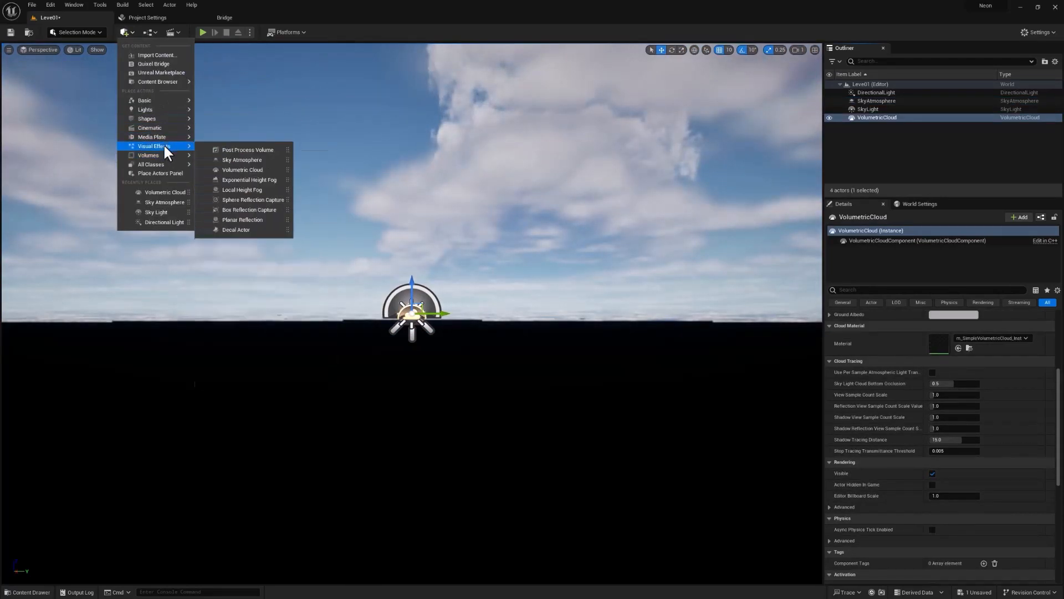
click(270, 179)
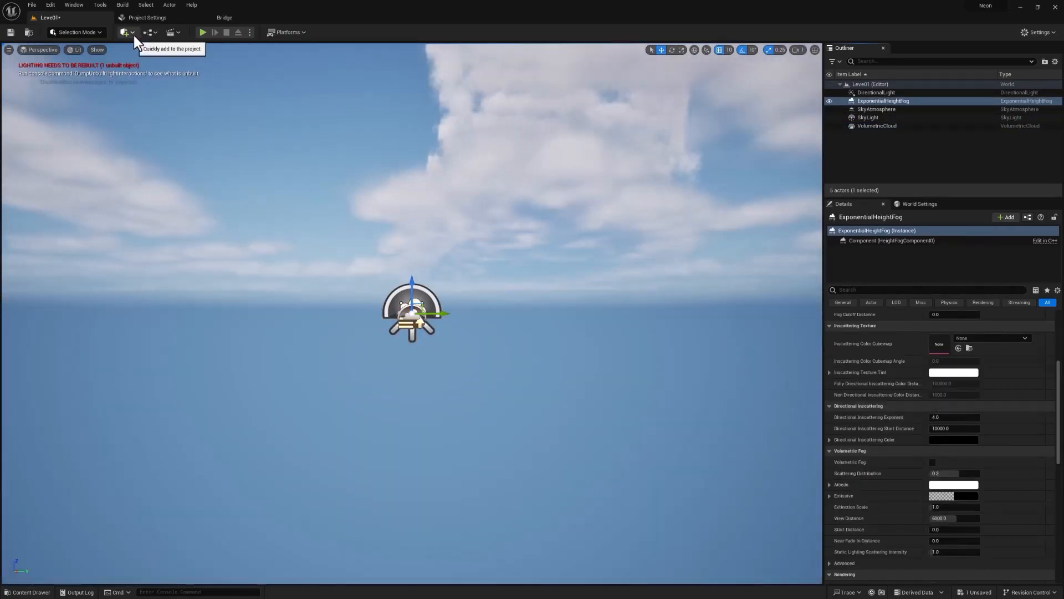
click(133, 33)
mouse_move(165, 145)
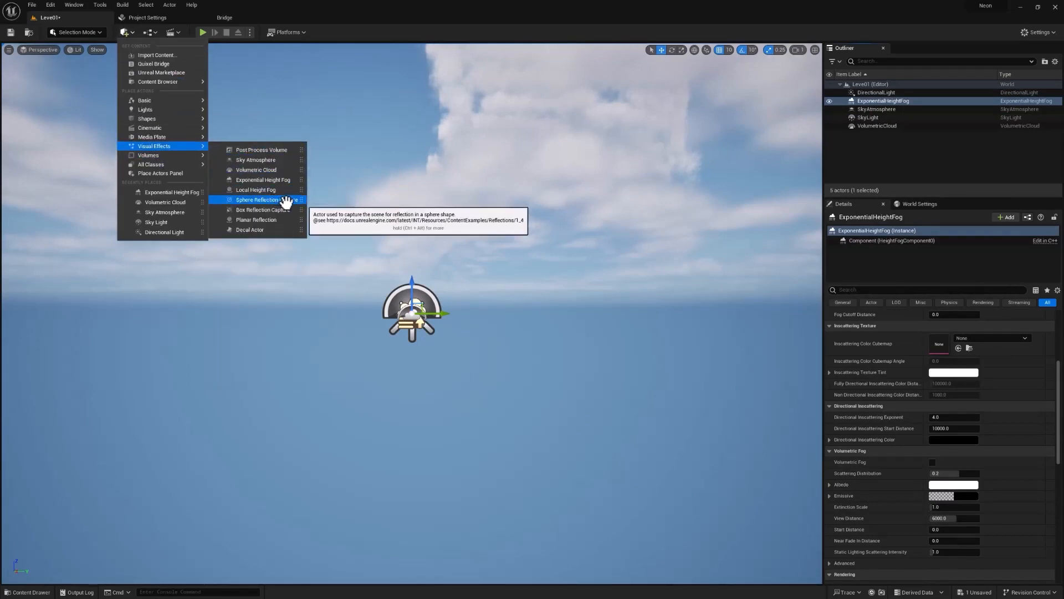
click(286, 200)
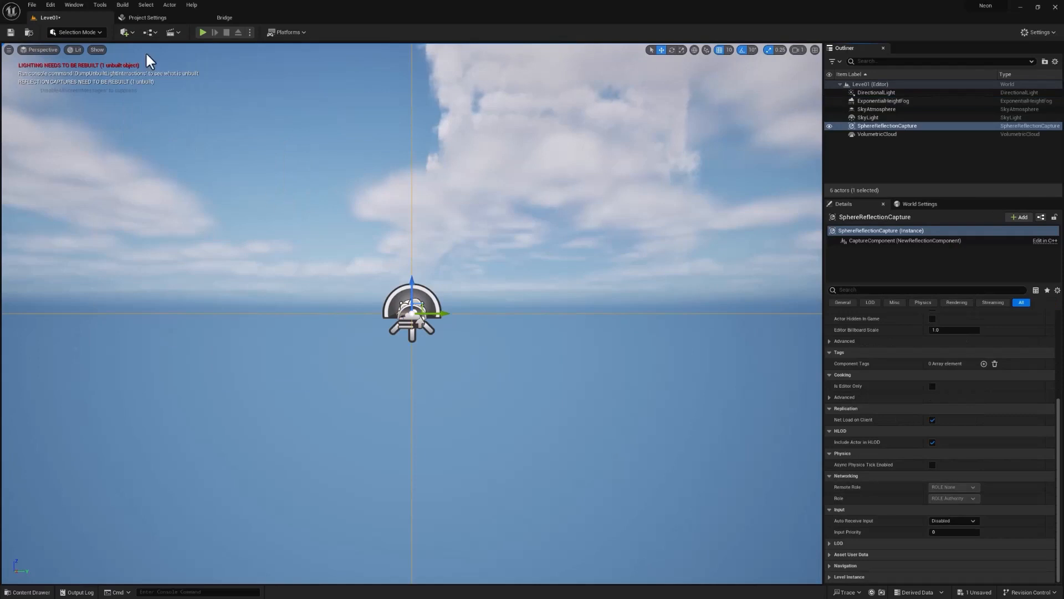
Add a Post Process Volume to the level and enable its Infinite Extent (Unbound) option
click(134, 34)
mouse_move(171, 146)
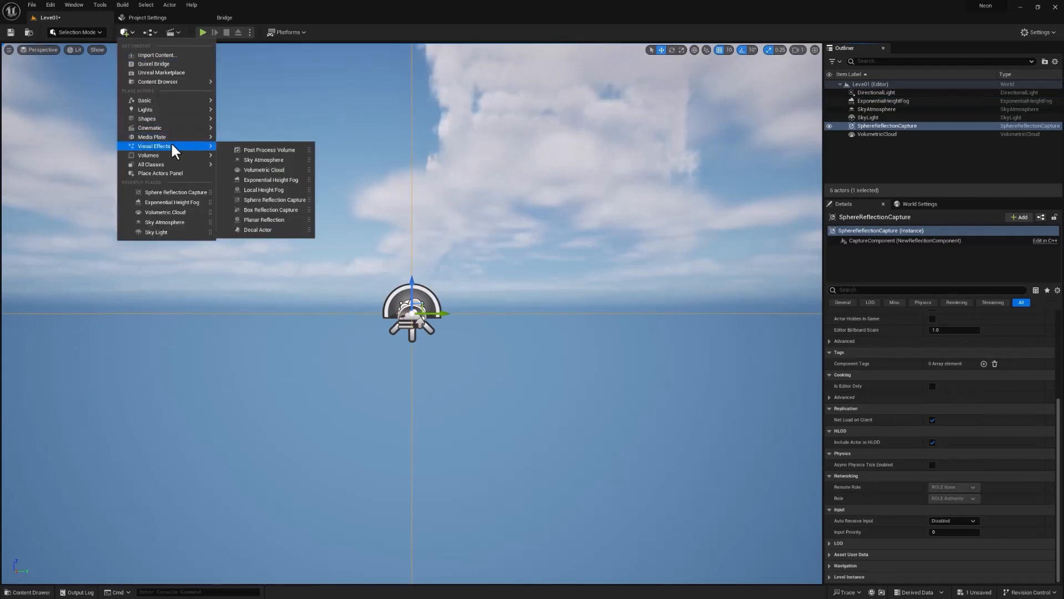
click(279, 150)
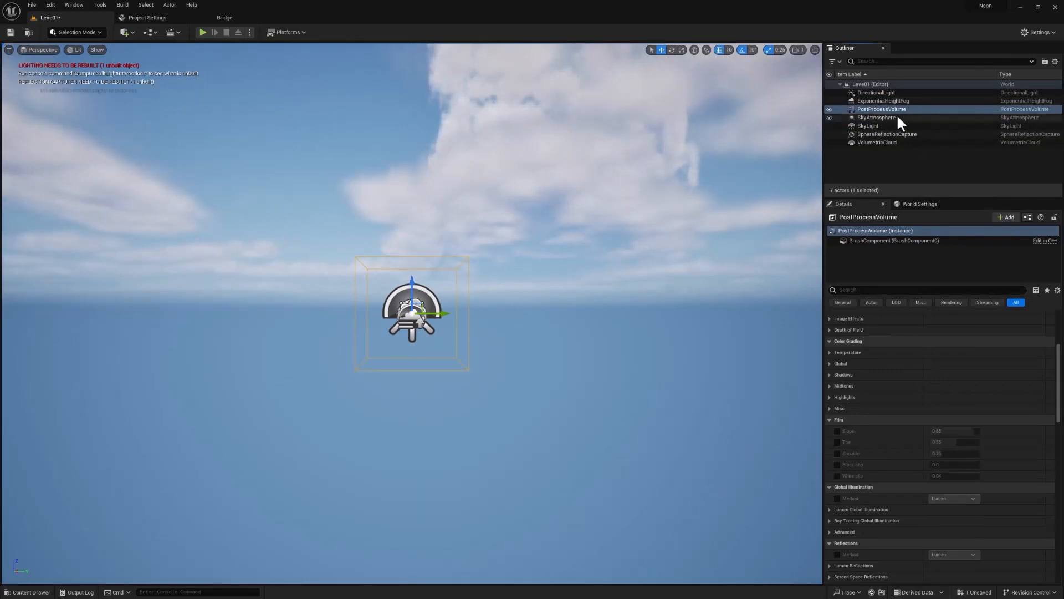
click(849, 108)
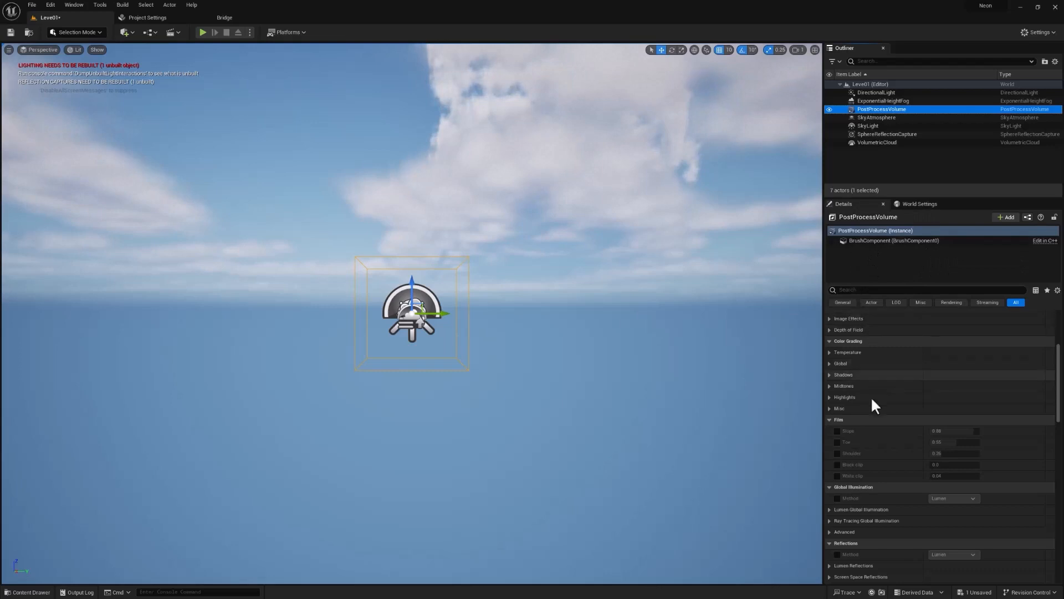
scroll(920, 406, down, 15)
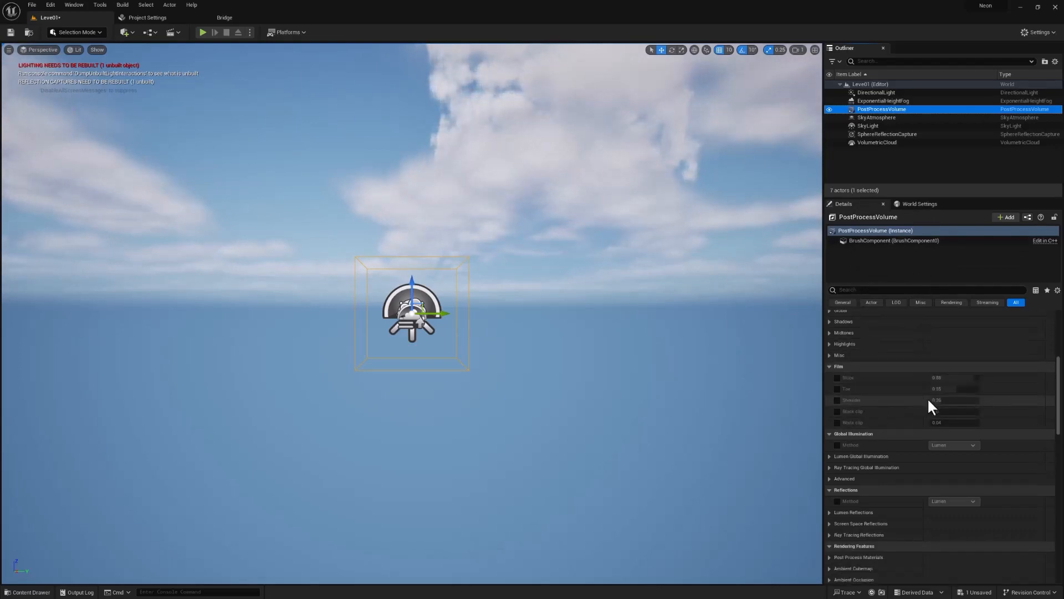
scroll(922, 432, down, 10)
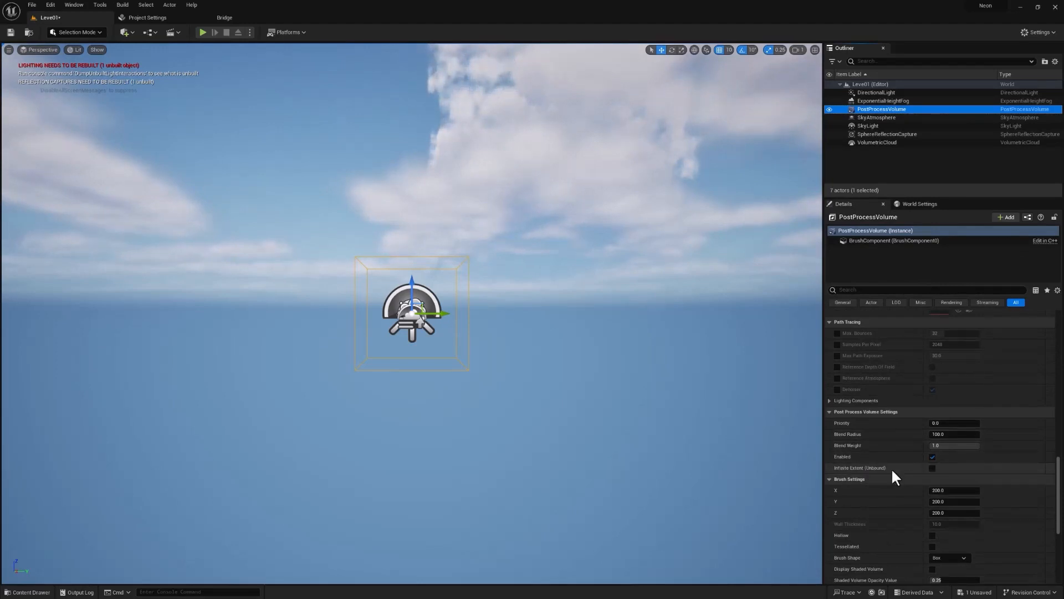
click(933, 468)
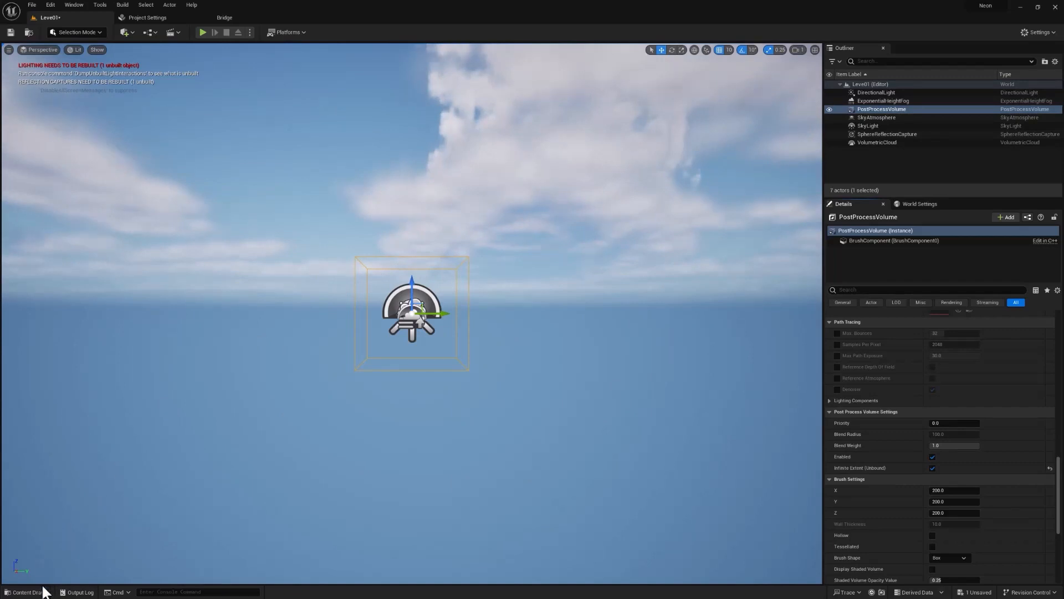
Save the Leve01 level asset in the project's Content folder and deselect the Post Process Volume
click(17, 591)
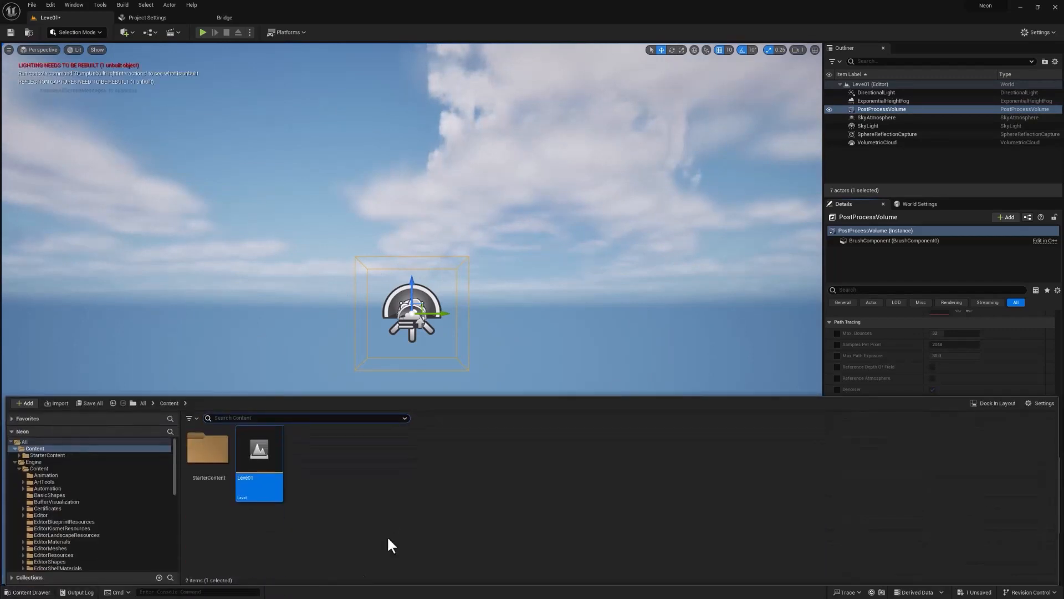
right_click(267, 456)
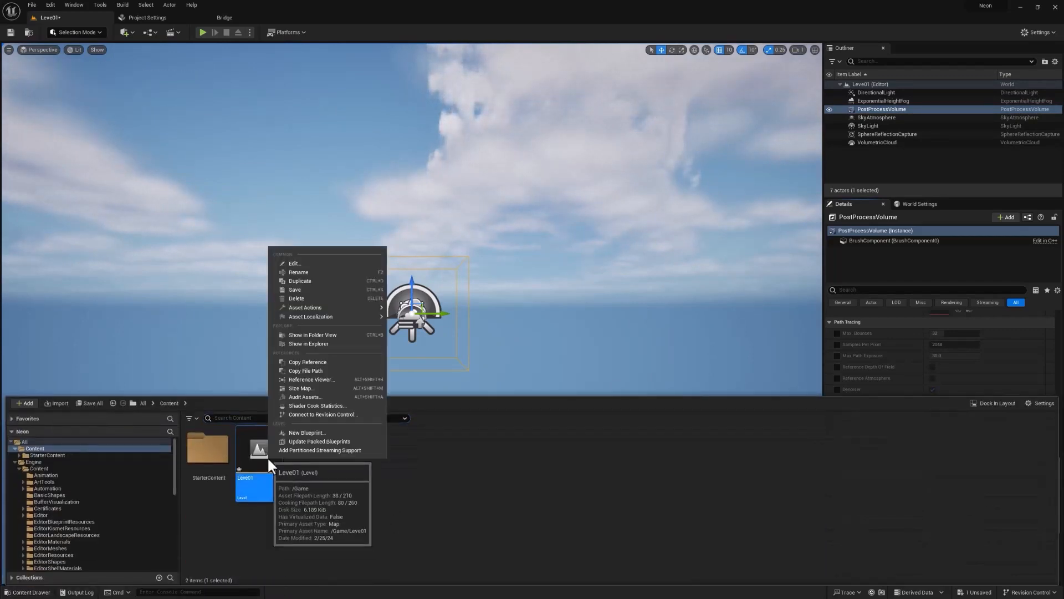
click(324, 290)
click(551, 489)
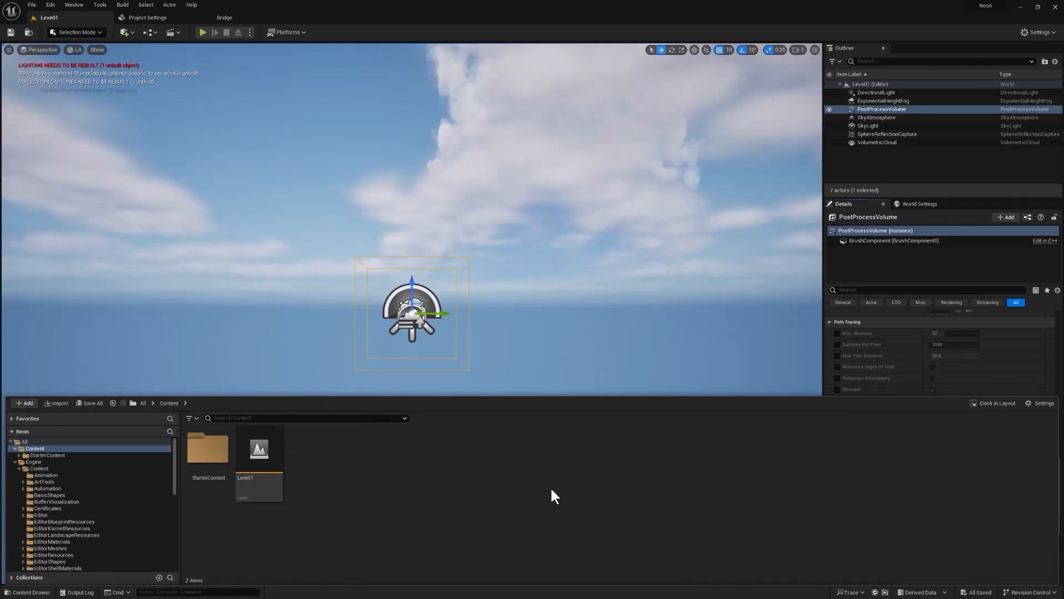
click(548, 333)
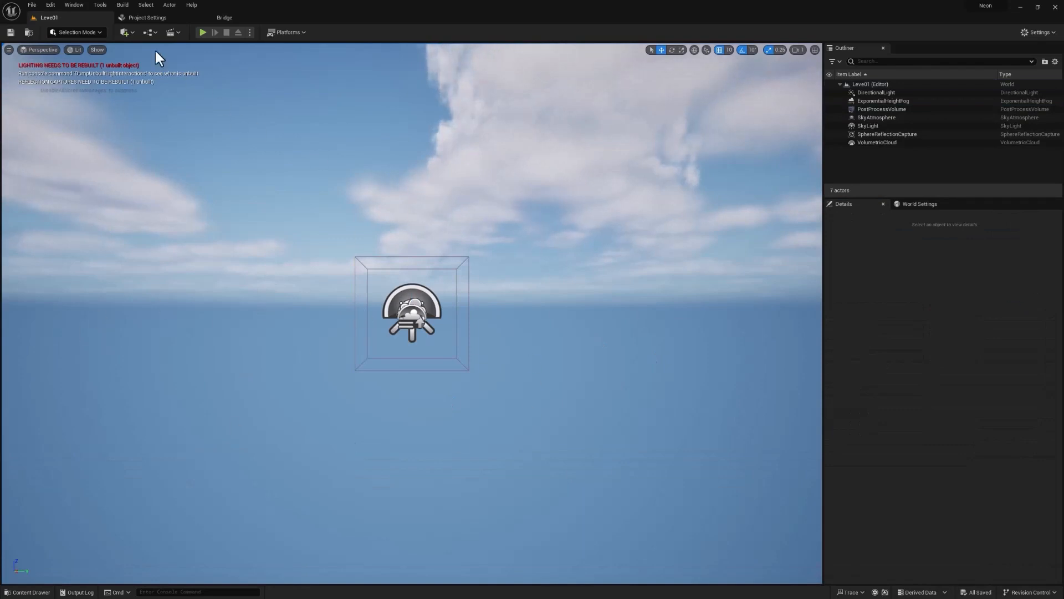
Place a Cube shape in the level just below the light and sky actors
click(131, 28)
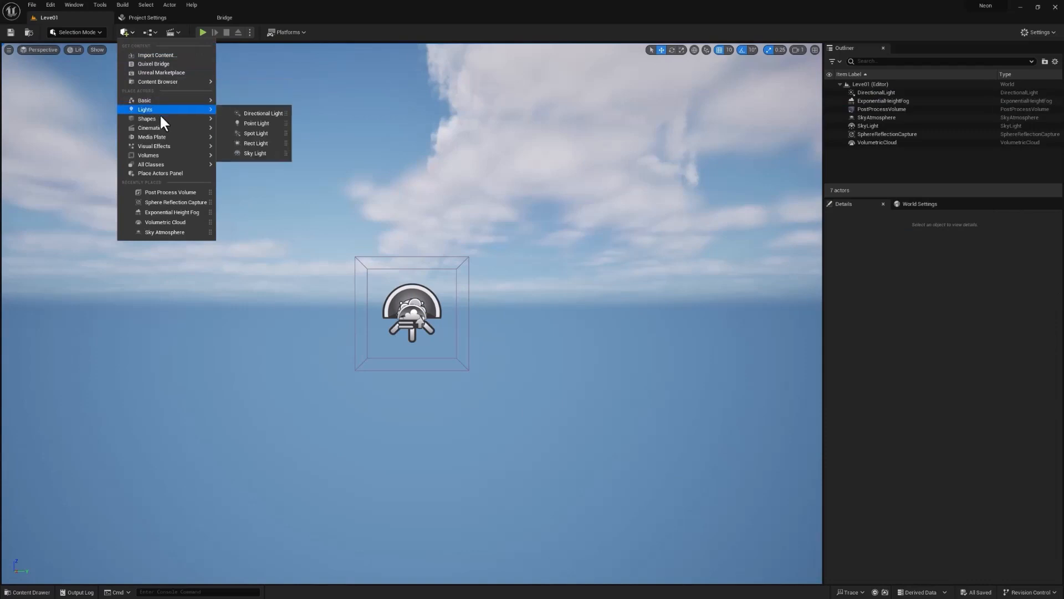
mouse_move(160, 118)
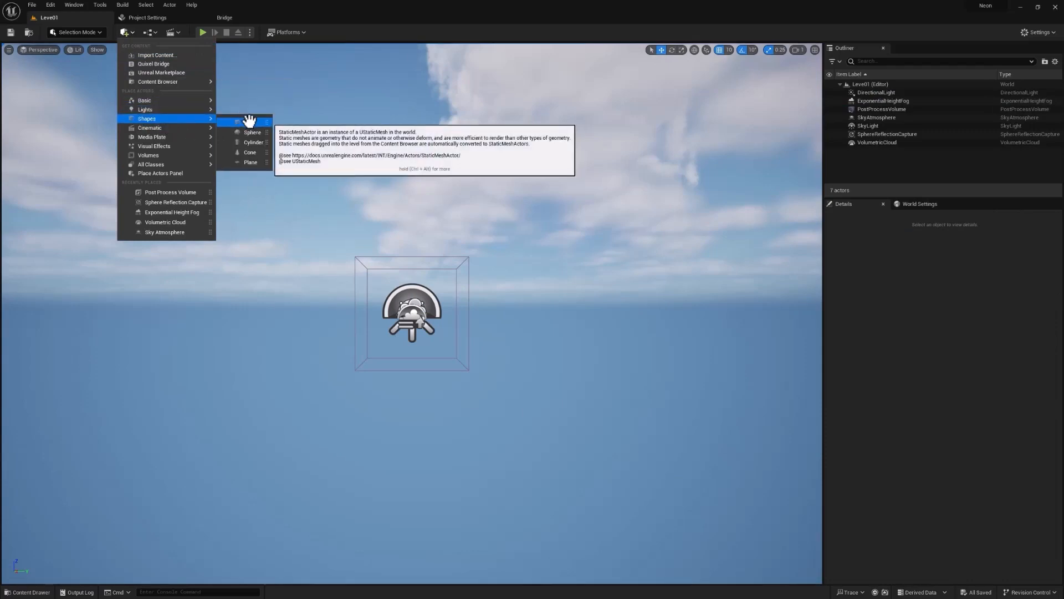
drag(249, 122, 427, 382)
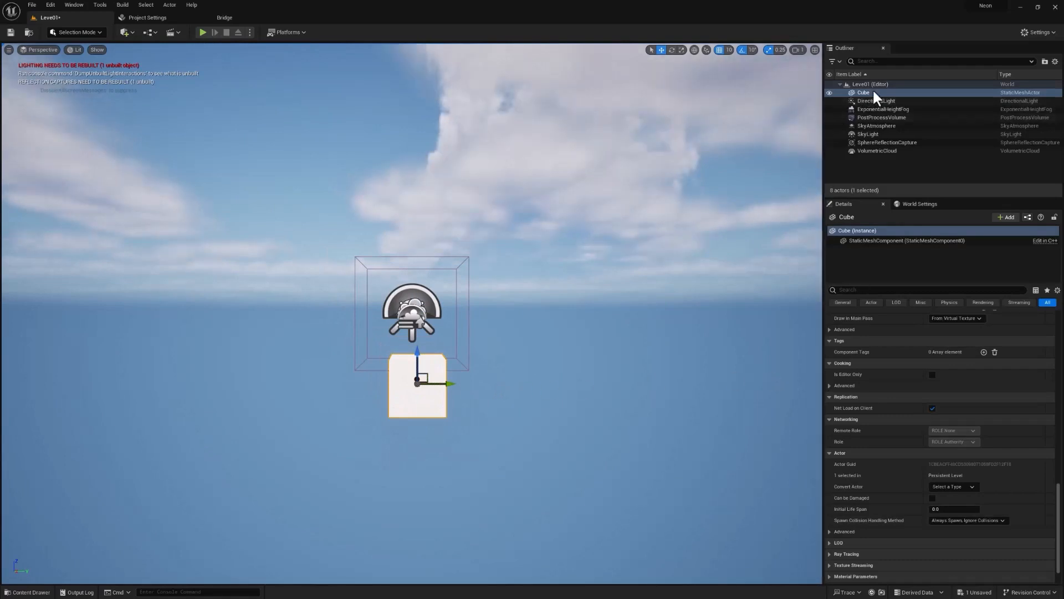
Set the cube's X and Y scale to 10 to form a wide floor slab
scroll(983, 438, up, 10)
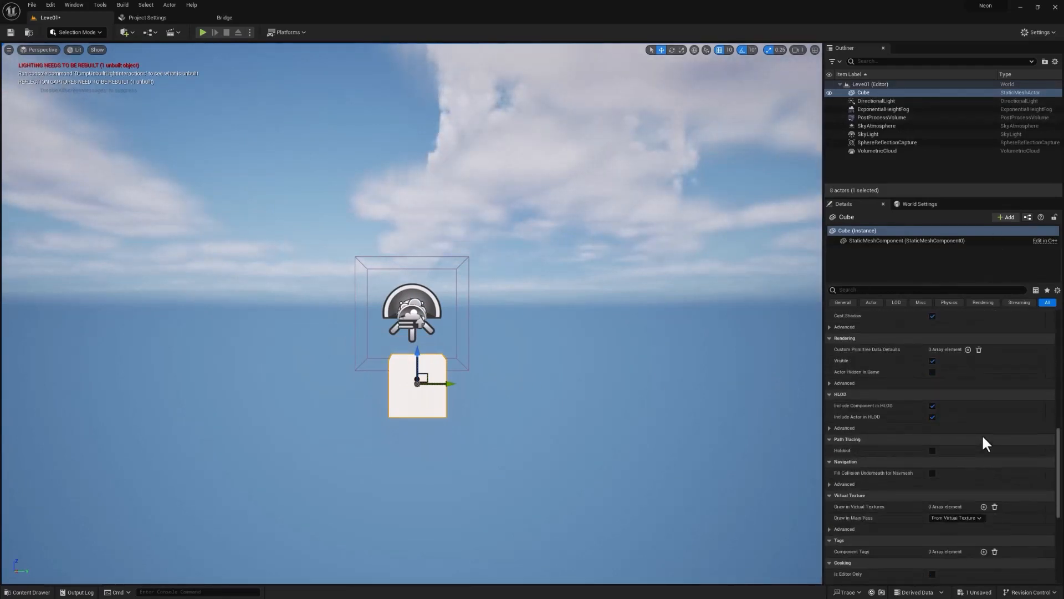
scroll(980, 443, up, 12)
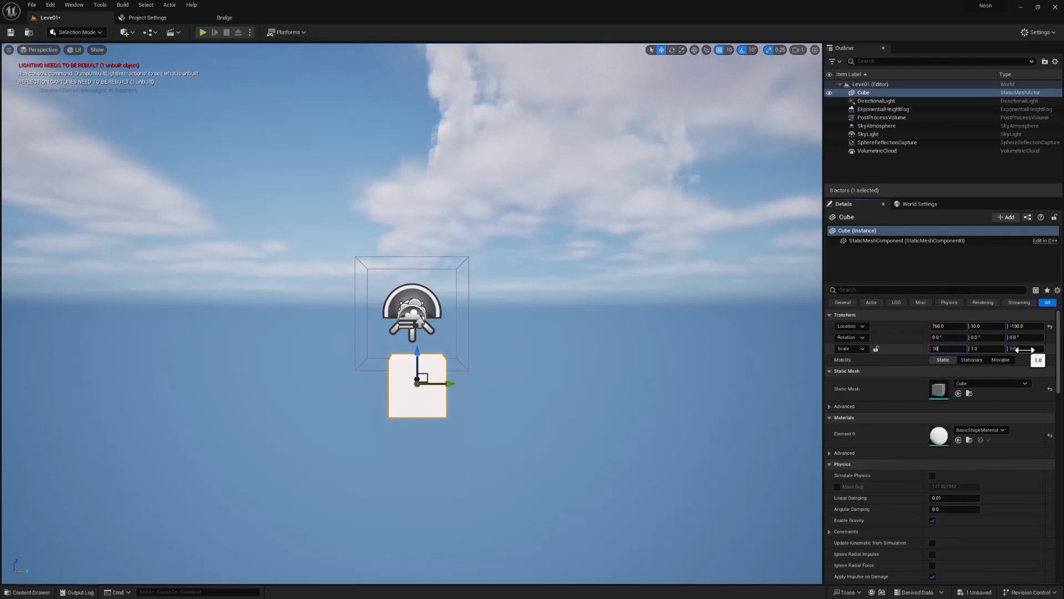
key(Tab)
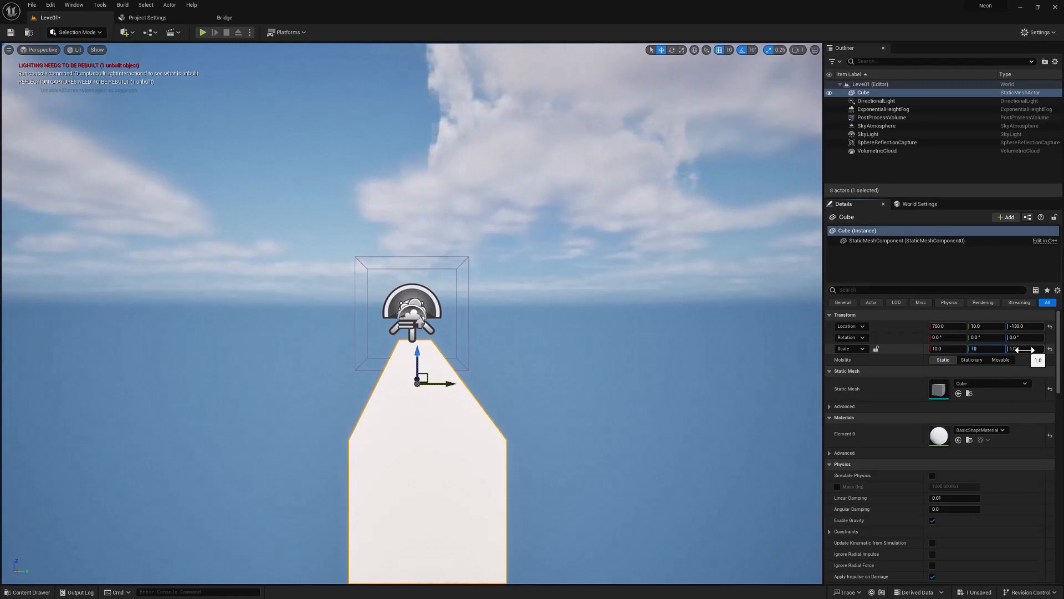
text(10)
key(Tab)
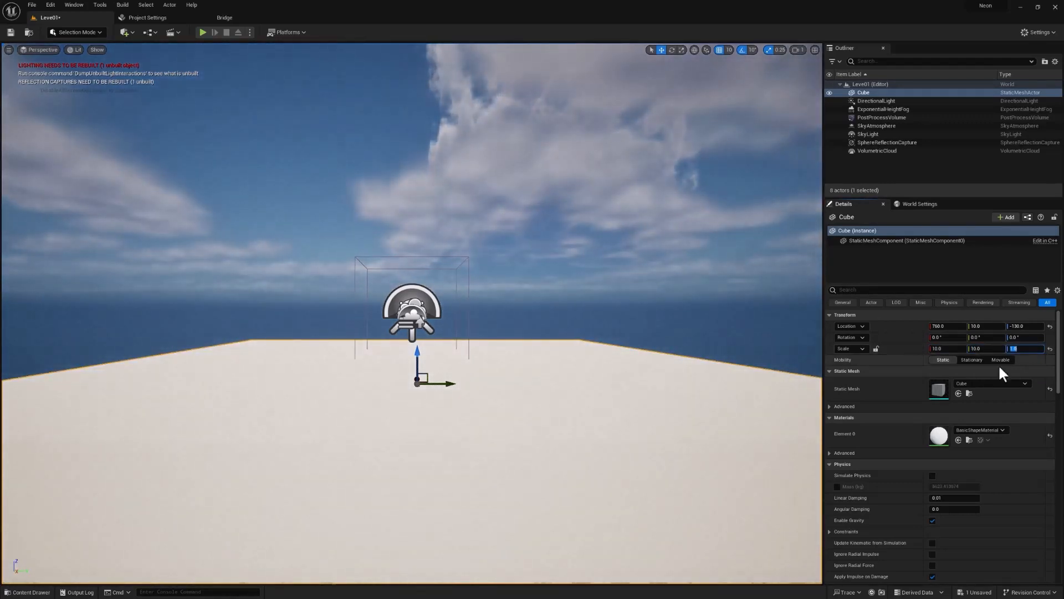
scroll(580, 460, down, 5)
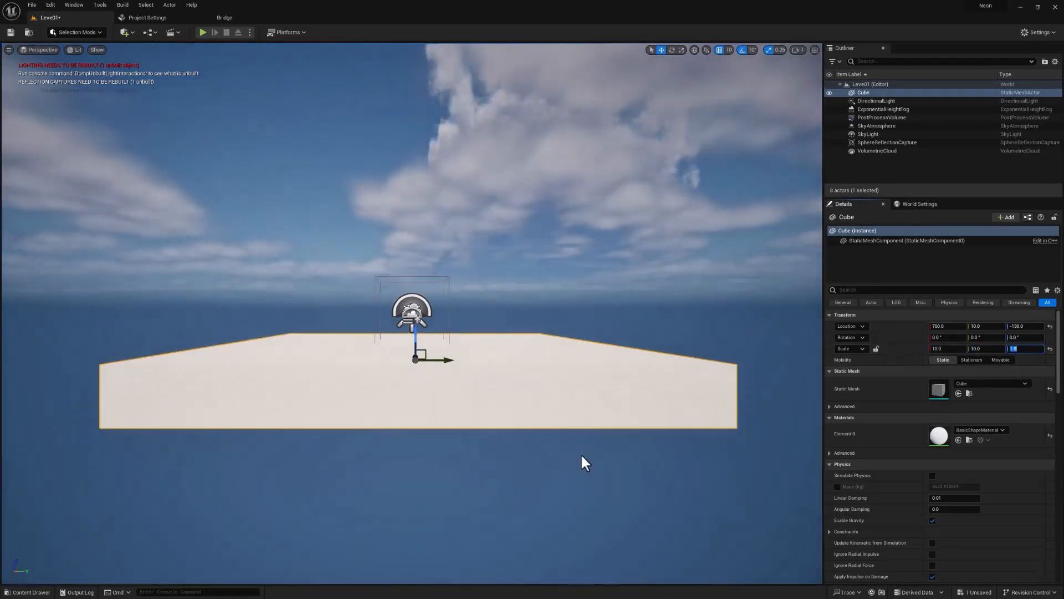
Raise the floor slab along the Z axis to a location of about -60 and save the level
drag(469, 381, 502, 388)
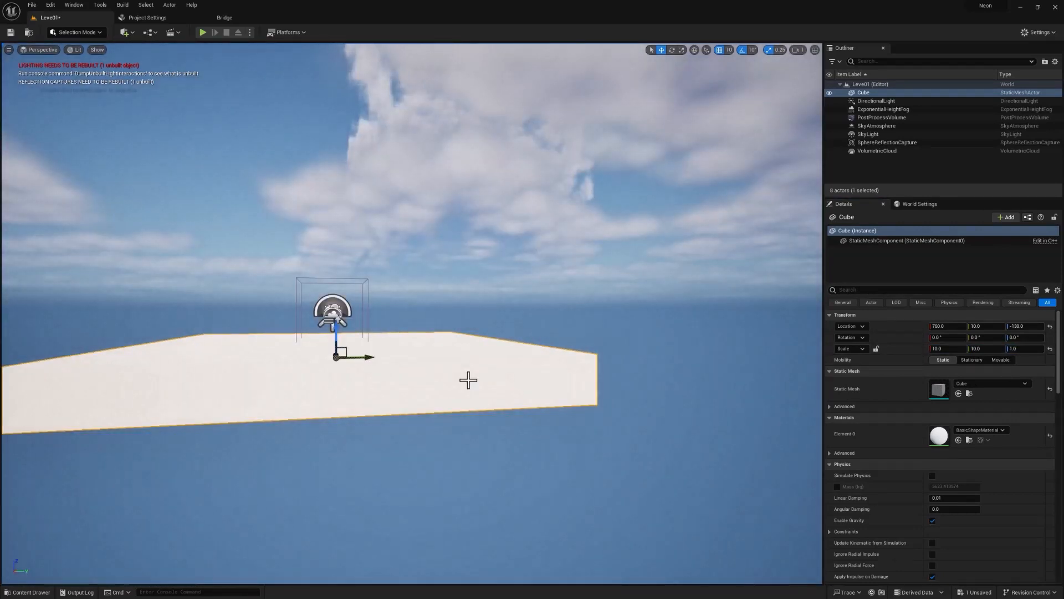
key(f)
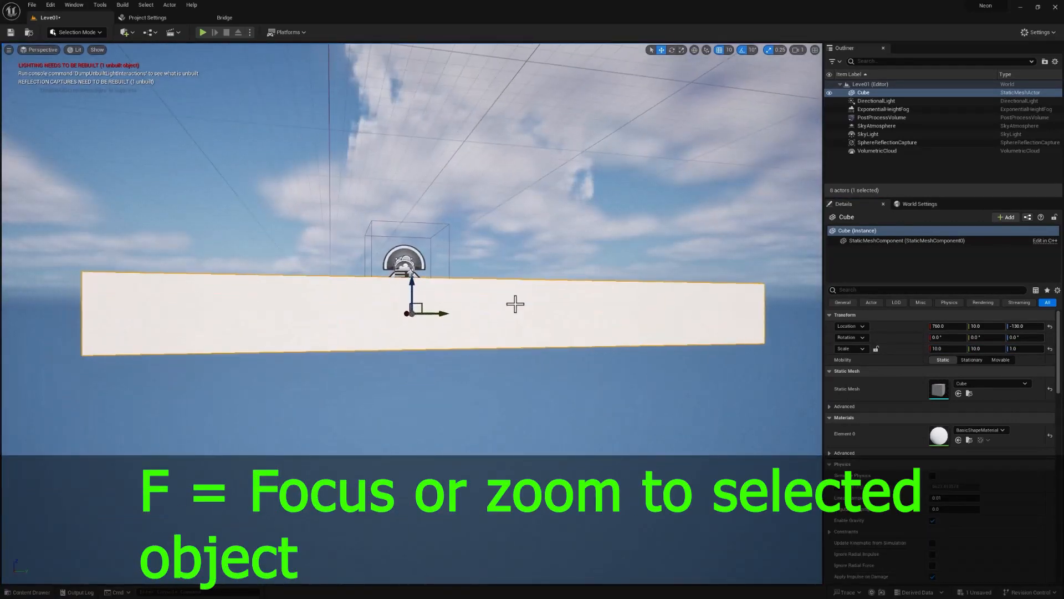
middle_drag(515, 304, 515, 274)
alt+drag(515, 304, 475, 311)
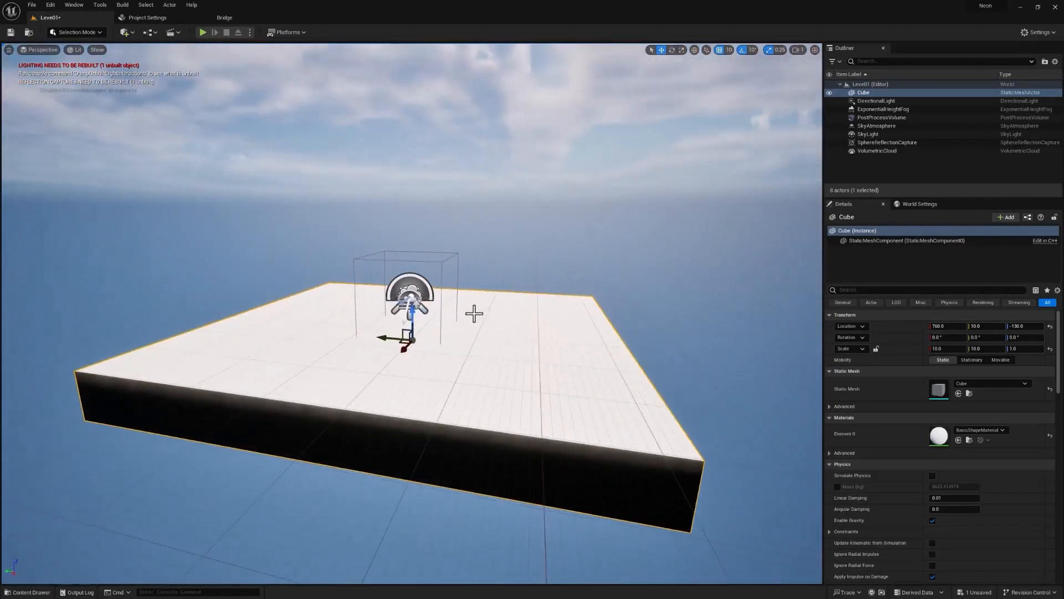
alt+drag(484, 365, 499, 355)
alt+drag(411, 317, 407, 289)
alt+drag(488, 306, 488, 300)
mouse_move(410, 278)
mouse_down()
mouse_move(410, 314)
mouse_move(411, 297)
mouse_up()
alt+drag(501, 344, 694, 358)
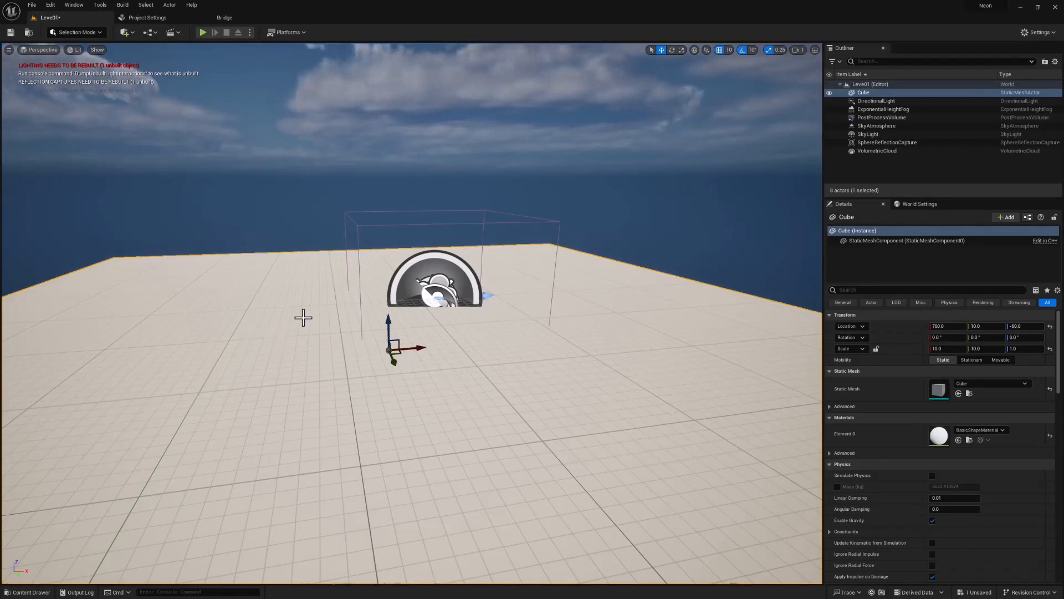
key(ctrl+s)
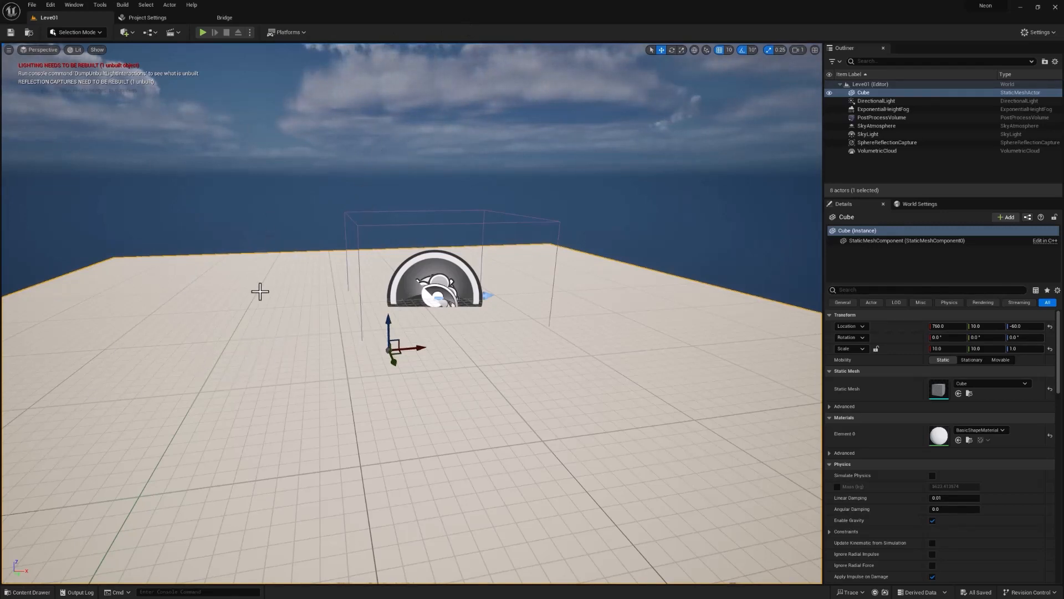
Choose the Karaoke Night02 file from the NeonSigns export folder for import into the Content folder
click(41, 592)
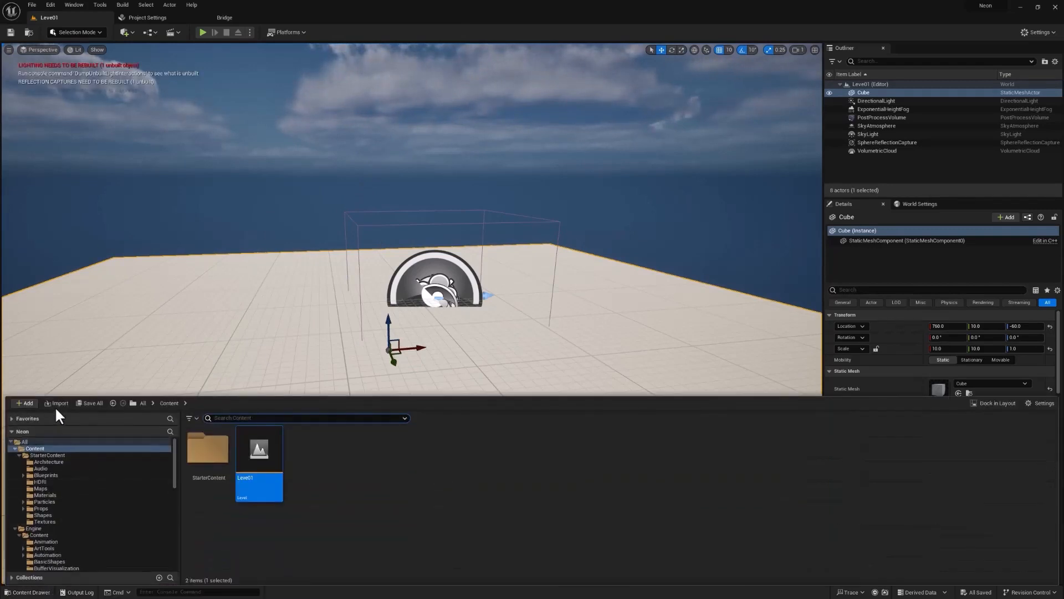
click(58, 404)
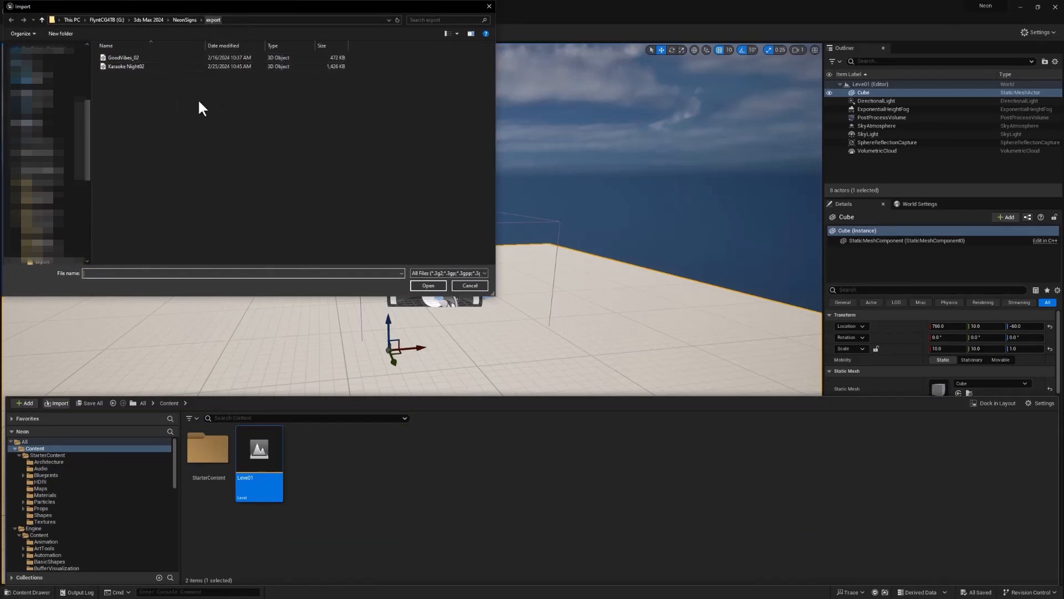
click(123, 65)
click(434, 286)
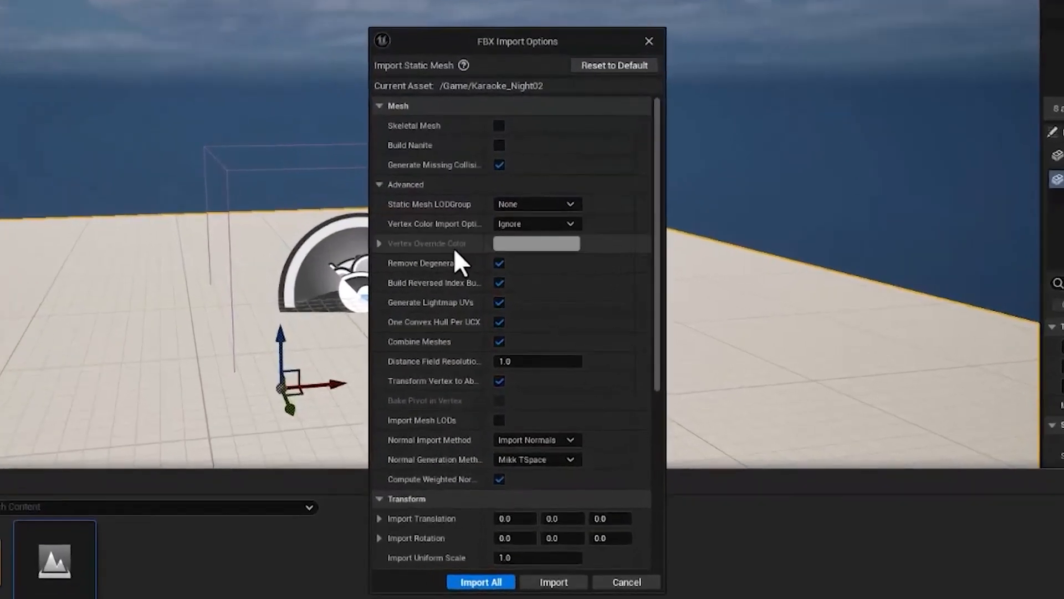
Import all of the Karaoke sign with the advanced Combine Meshes option enabled, and close the resulting log and browser windows
click(445, 233)
click(378, 182)
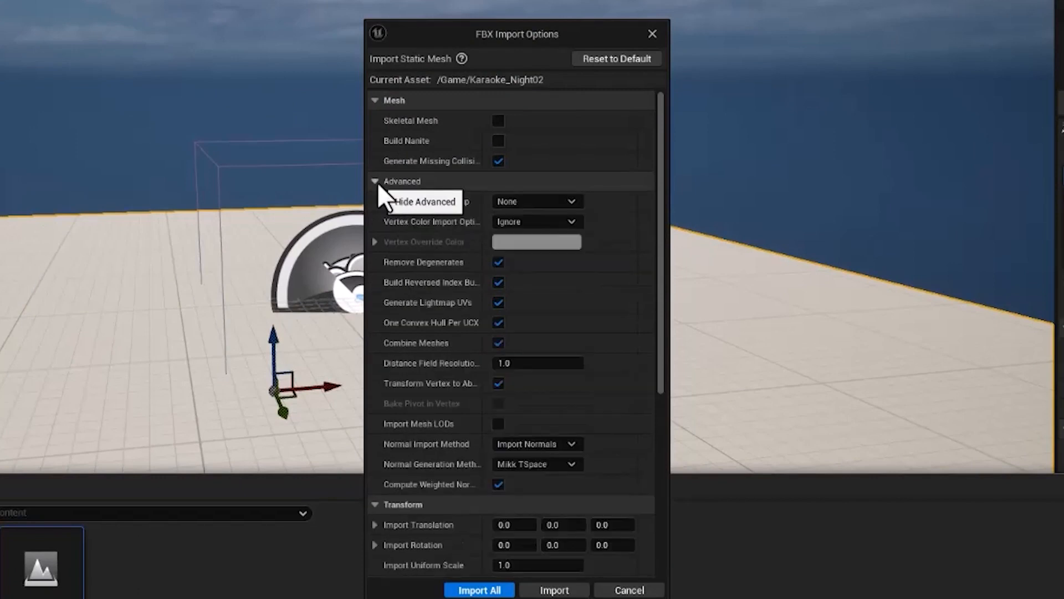
click(378, 182)
click(378, 182)
click(377, 182)
click(377, 182)
click(377, 182)
click(378, 182)
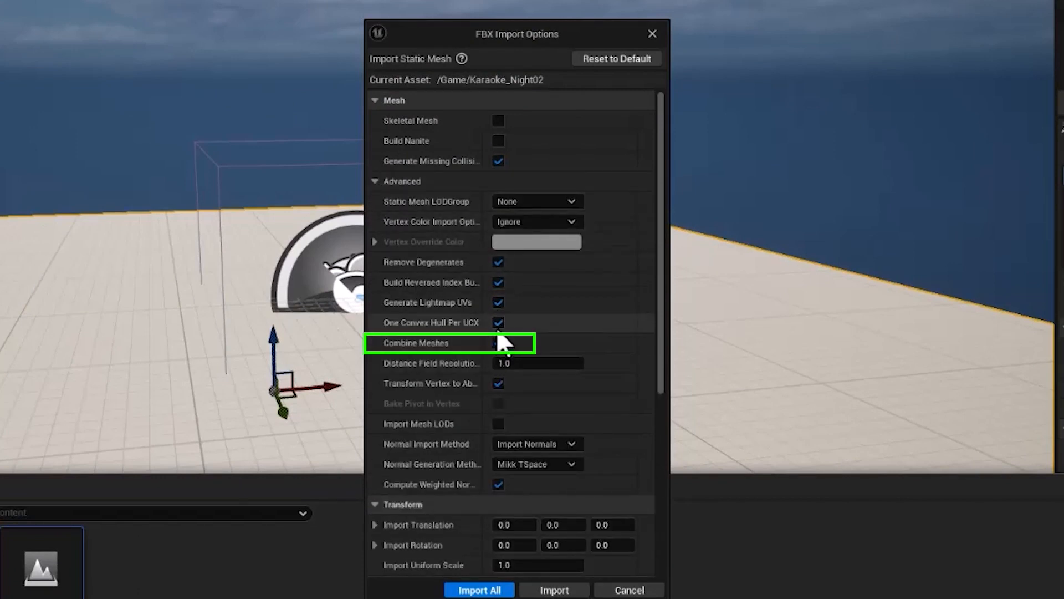
click(497, 343)
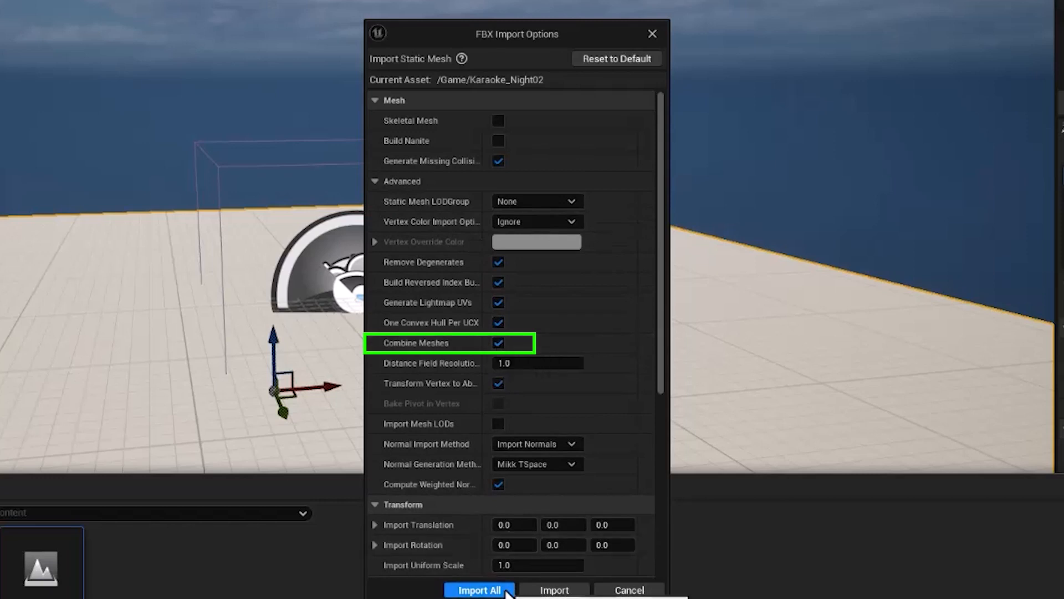
click(481, 590)
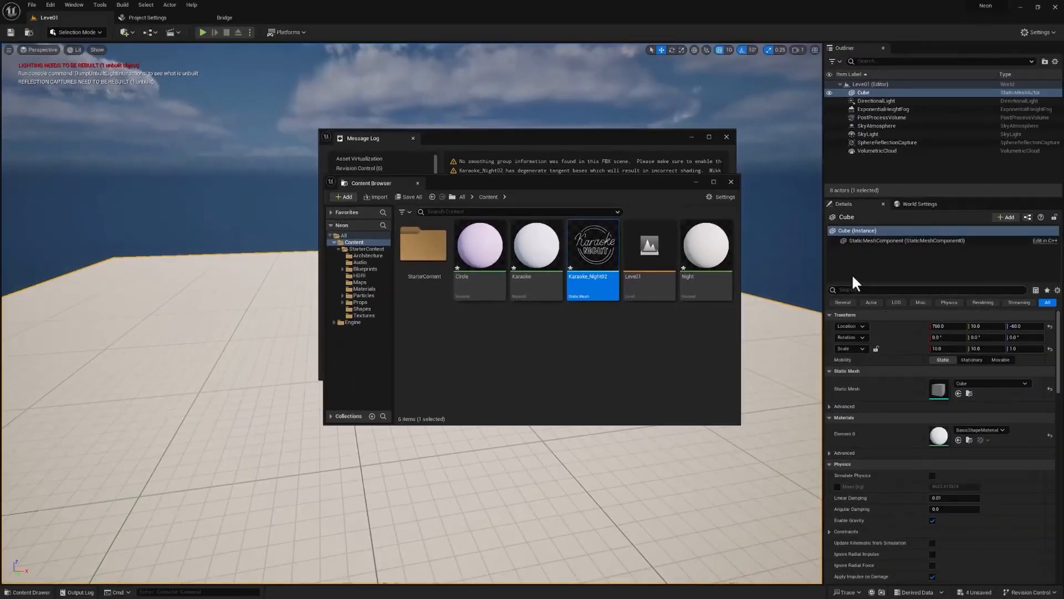
click(731, 182)
click(727, 136)
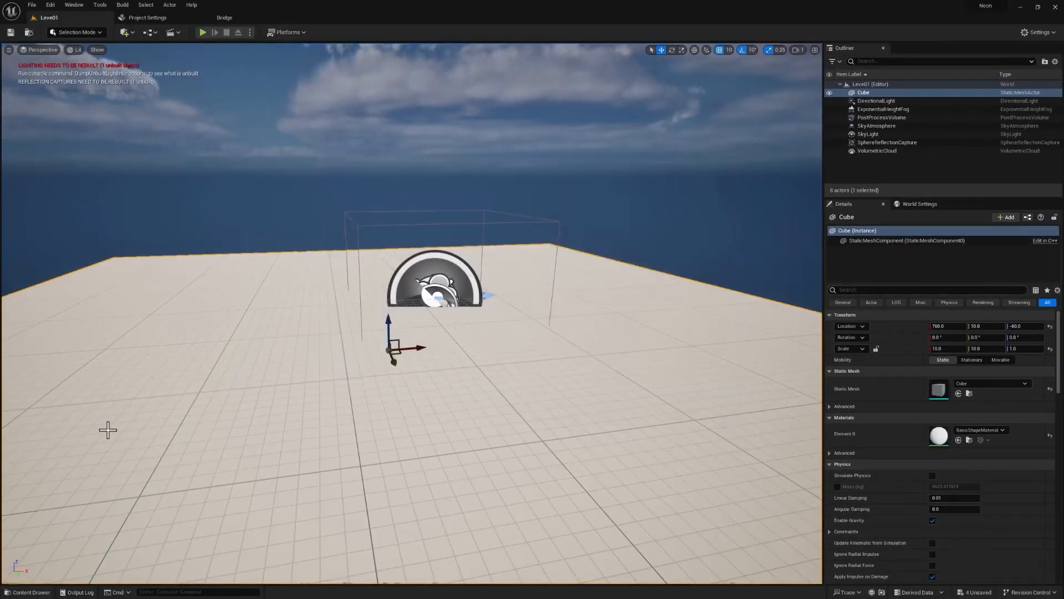
Check the imported Karaoke_Night02 mesh in the Content folder and save all unsaved assets
click(28, 592)
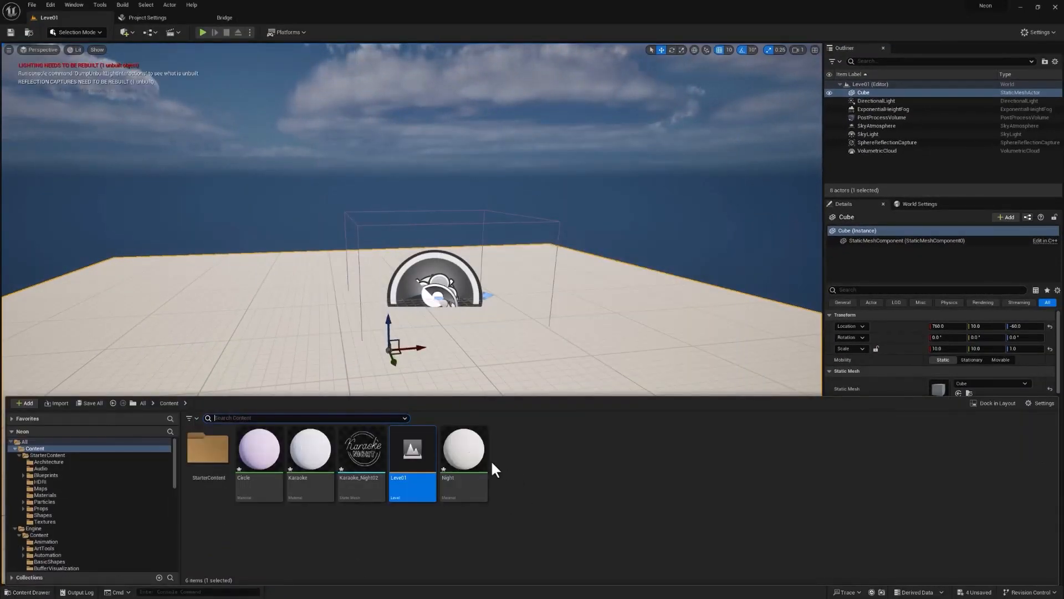
mouse_move(357, 491)
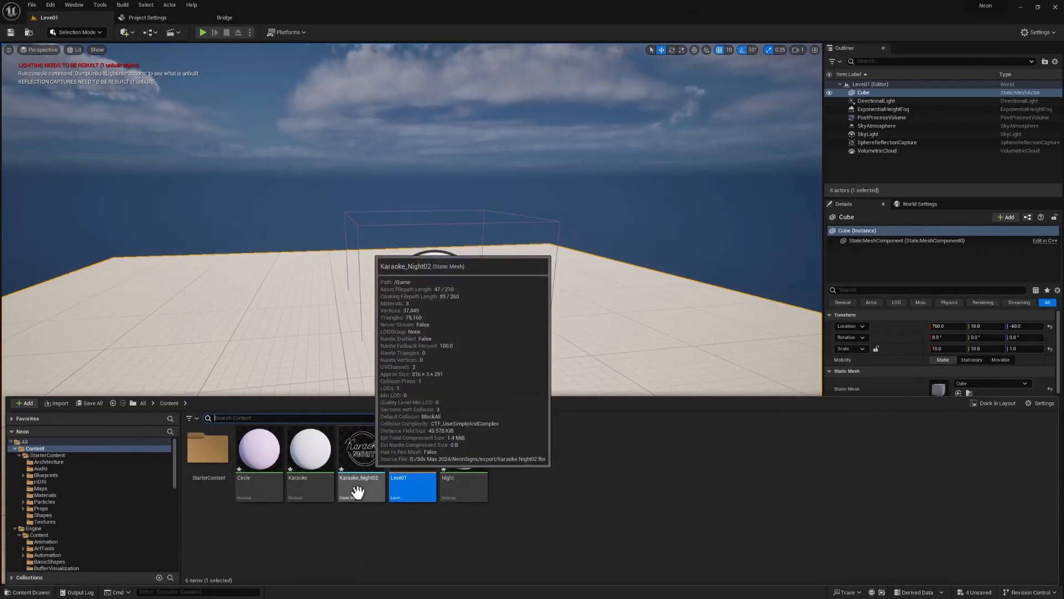
click(31, 5)
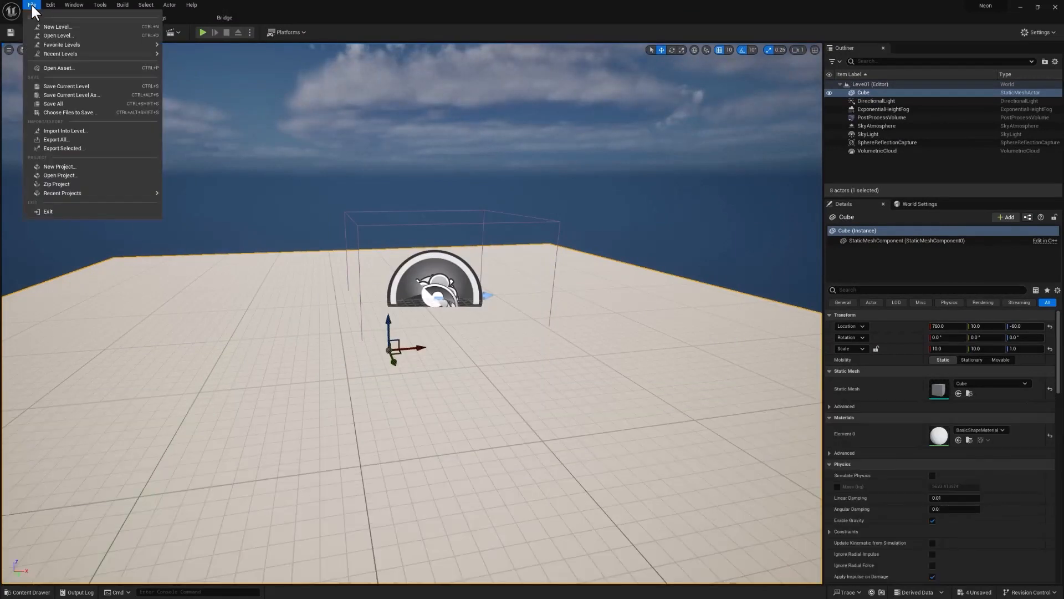
click(74, 104)
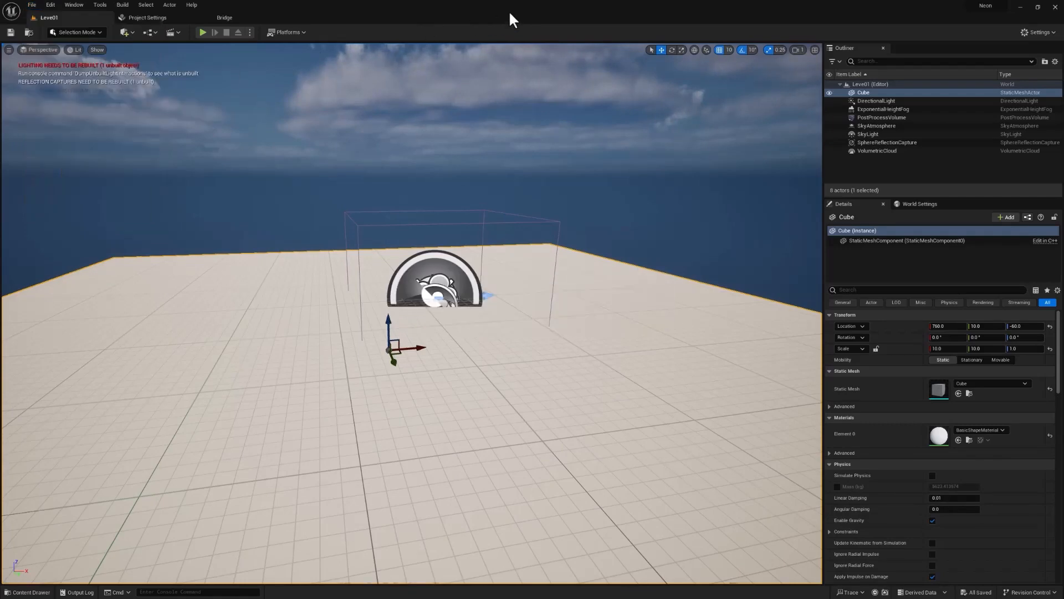